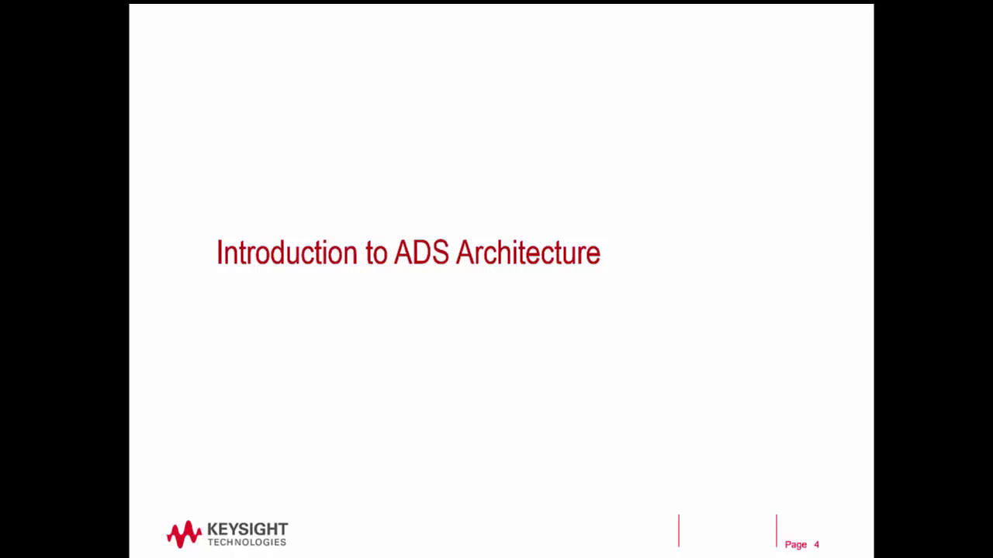
{"action": "key", "text": "Right"}
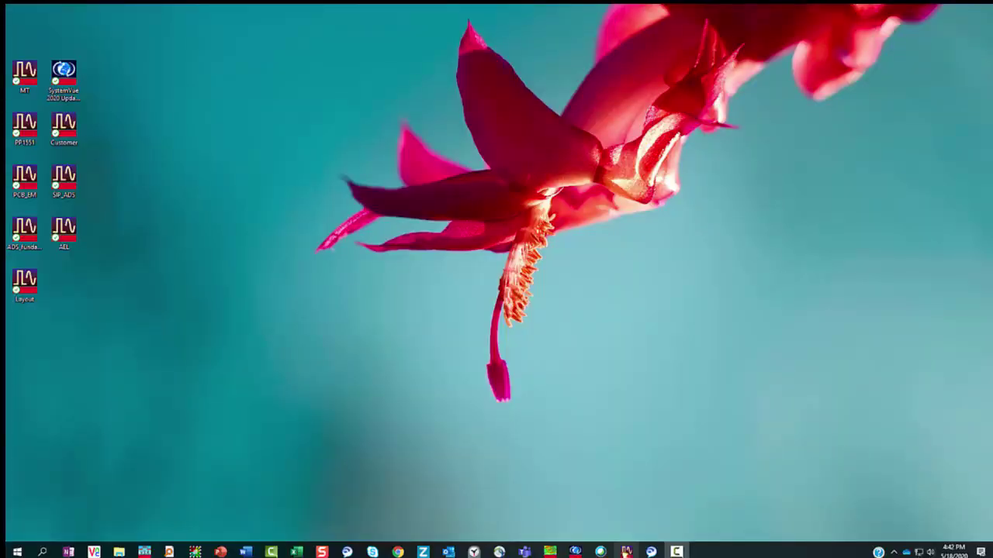
Step: Launch Advanced Design System 2020 with the ADS Inclusive product license and dismiss the Get Started window
{"action": "left_click", "coordinate": [625, 551]}
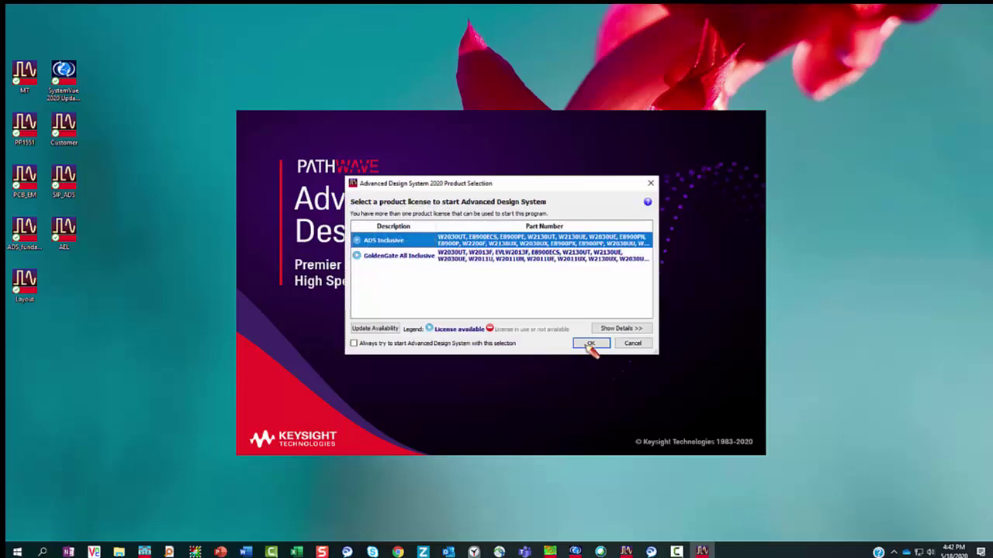
{"action": "left_click", "coordinate": [591, 343]}
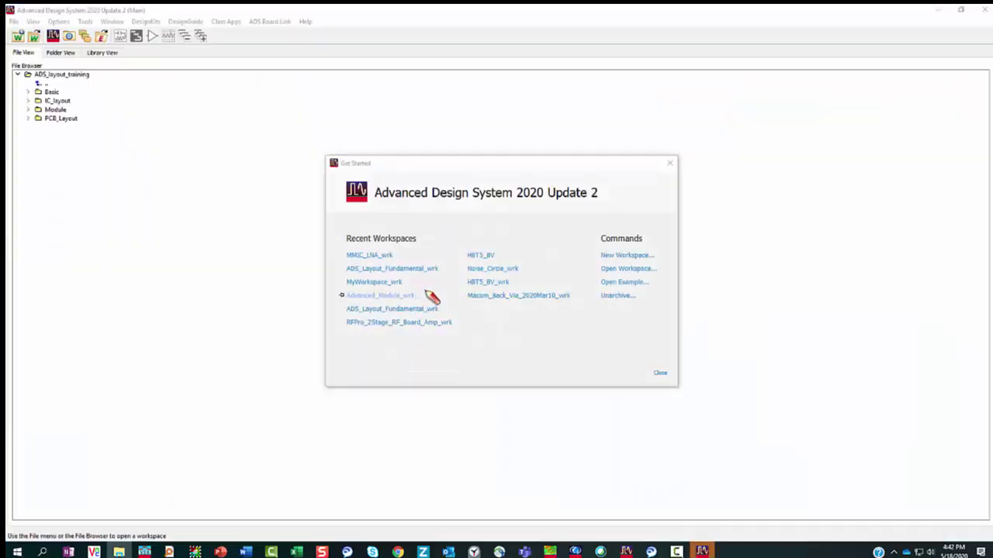
{"action": "left_click", "coordinate": [669, 163]}
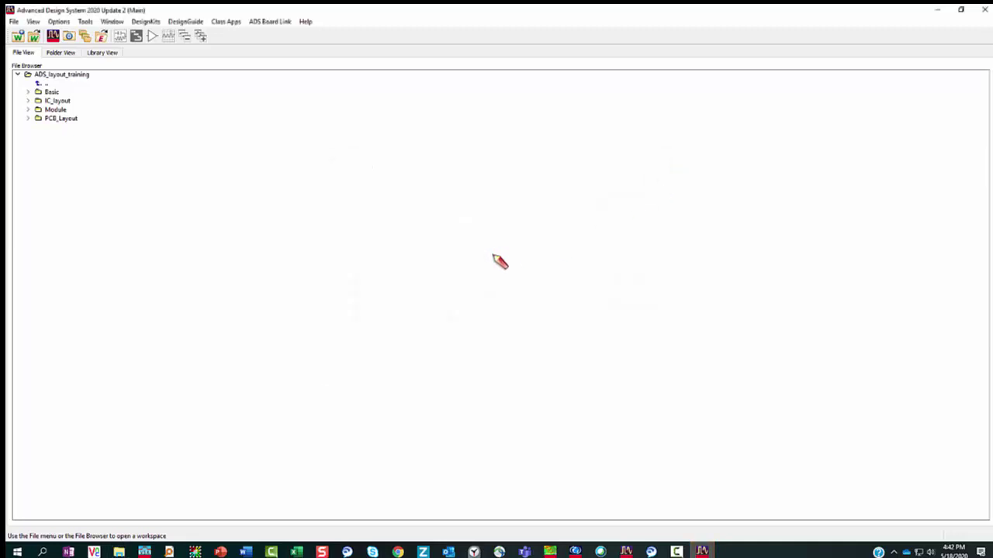
Step: Enable the Layout Command Line Editor add-on among the ADS application features
{"action": "left_click", "coordinate": [85, 20]}
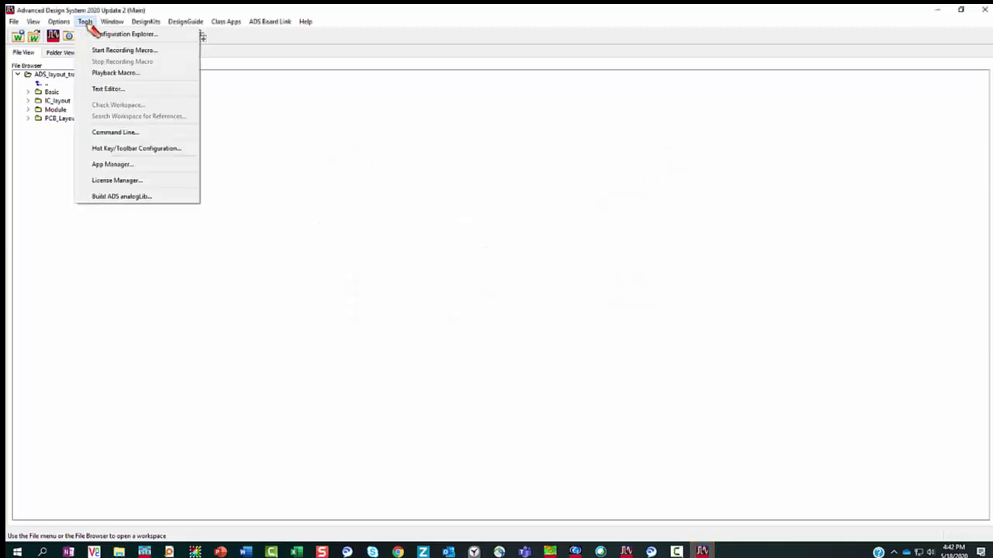
{"action": "left_click", "coordinate": [132, 166]}
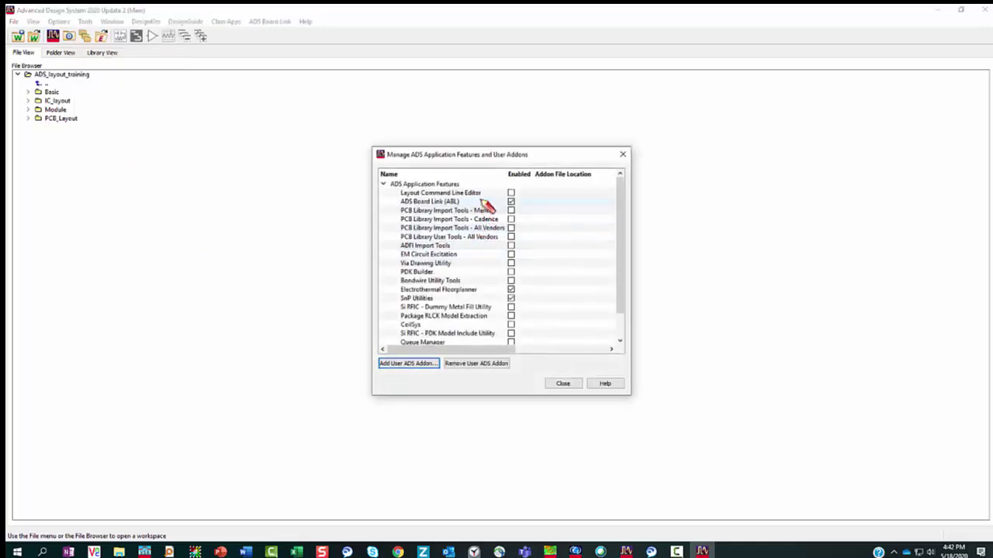
{"action": "left_click", "coordinate": [510, 192]}
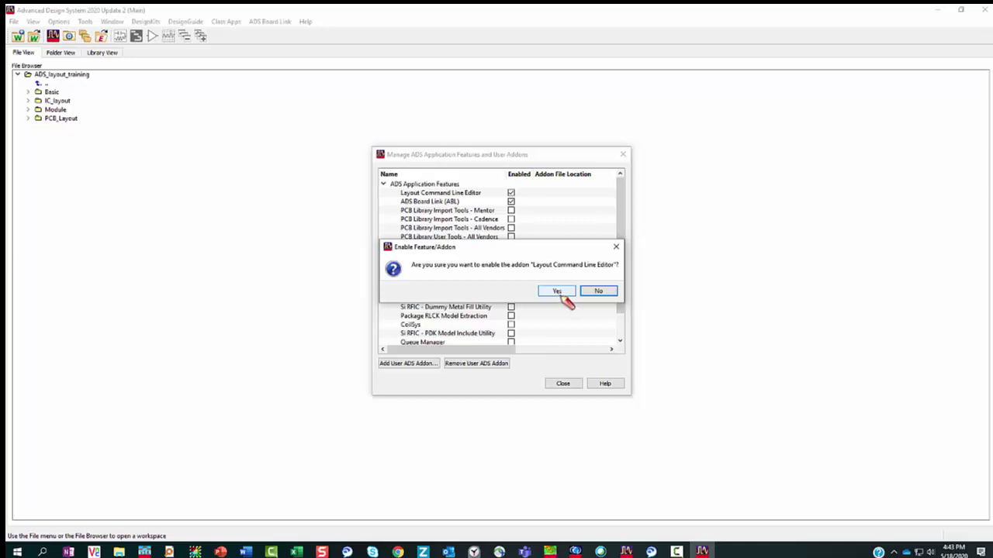
{"action": "left_click", "coordinate": [557, 292]}
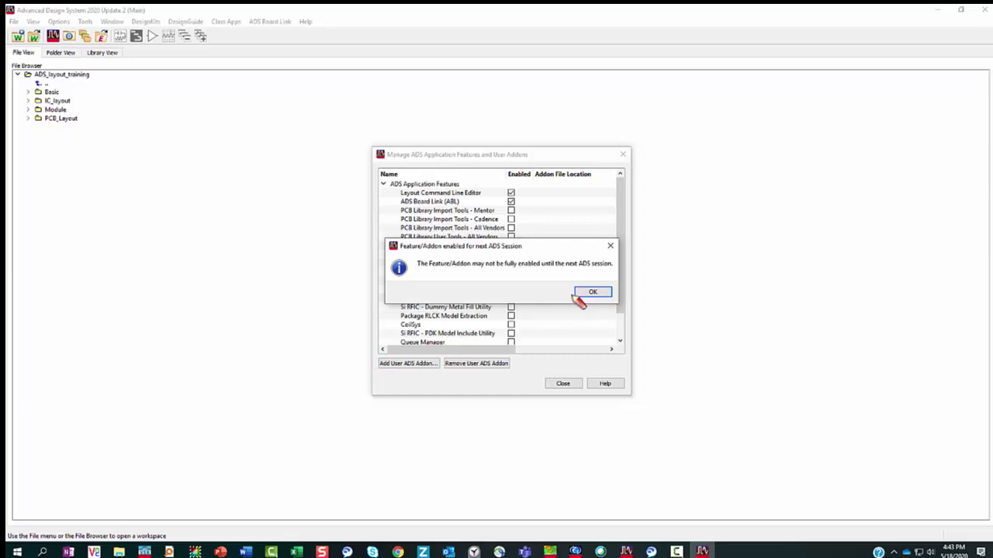
{"action": "left_click", "coordinate": [592, 292]}
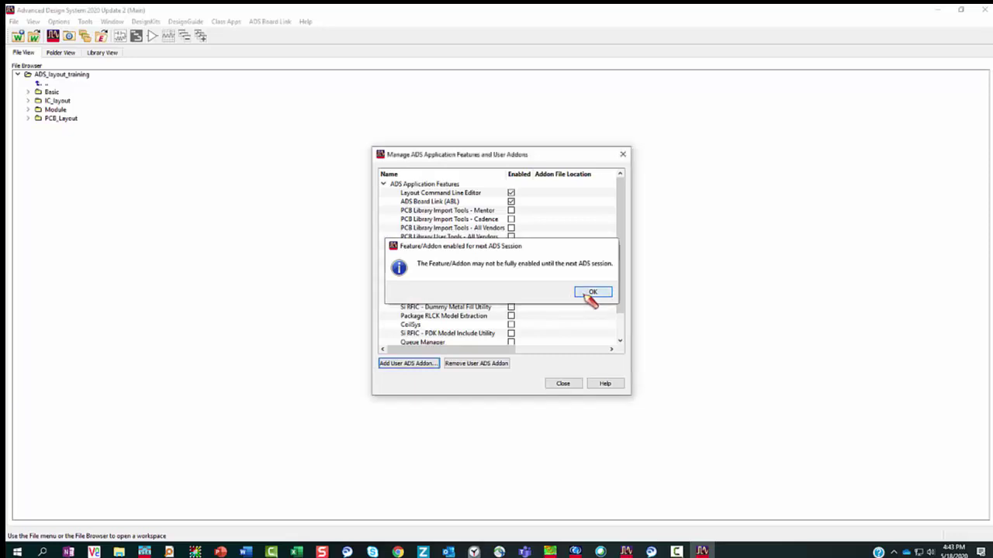
{"action": "left_click", "coordinate": [563, 384]}
Step: Restart Advanced Design System with the ADS Inclusive license and dismiss the Get Started window
{"action": "left_click", "coordinate": [982, 9]}
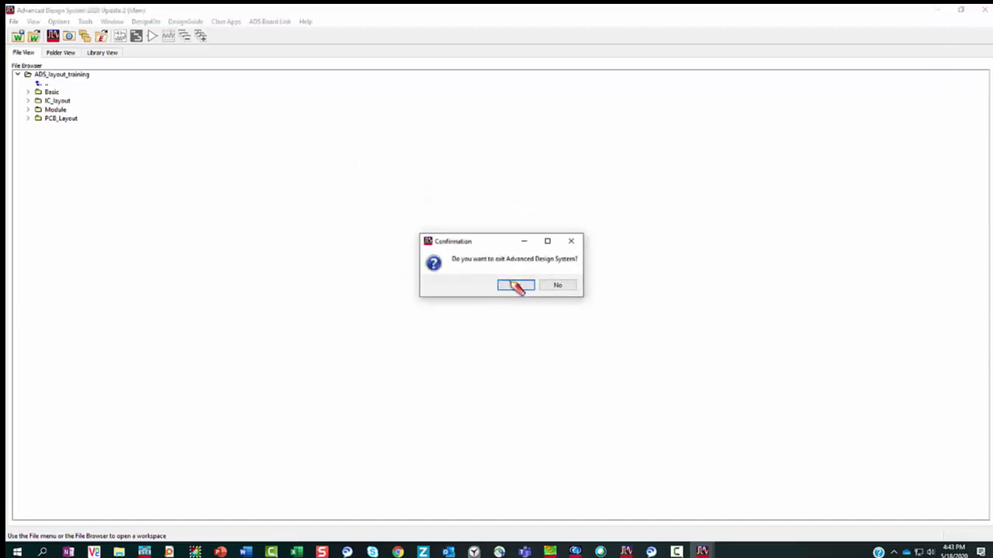
{"action": "left_click", "coordinate": [516, 286]}
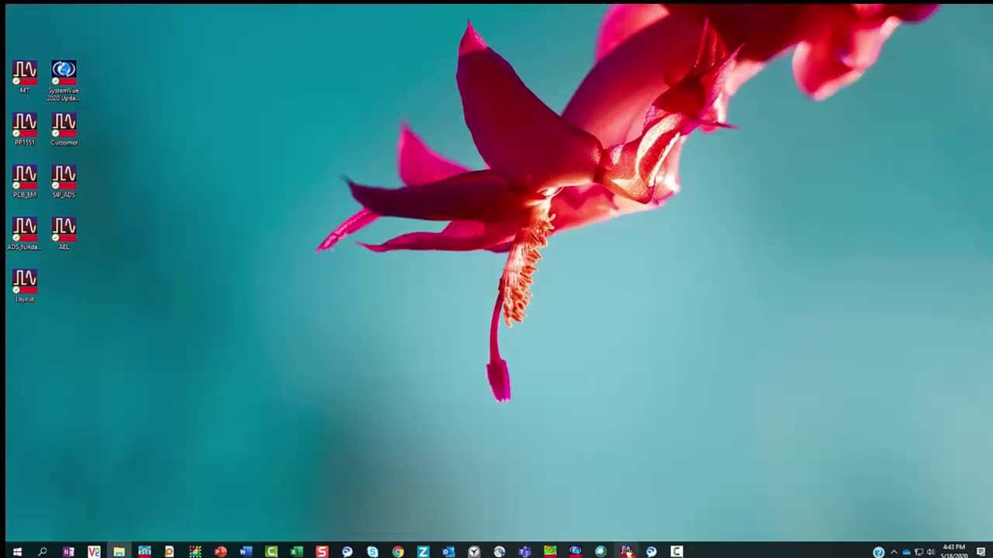
{"action": "left_click", "coordinate": [625, 551]}
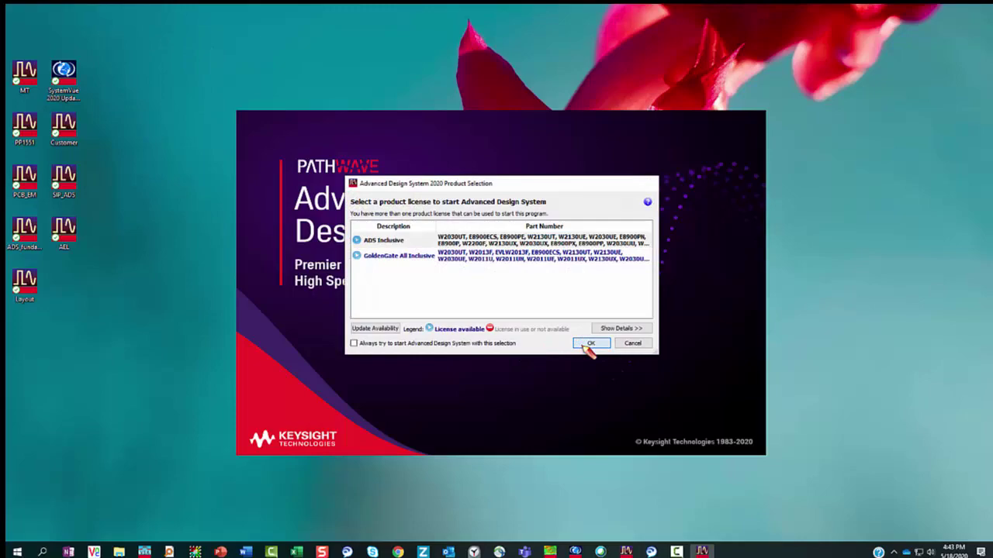
{"action": "left_click", "coordinate": [587, 349]}
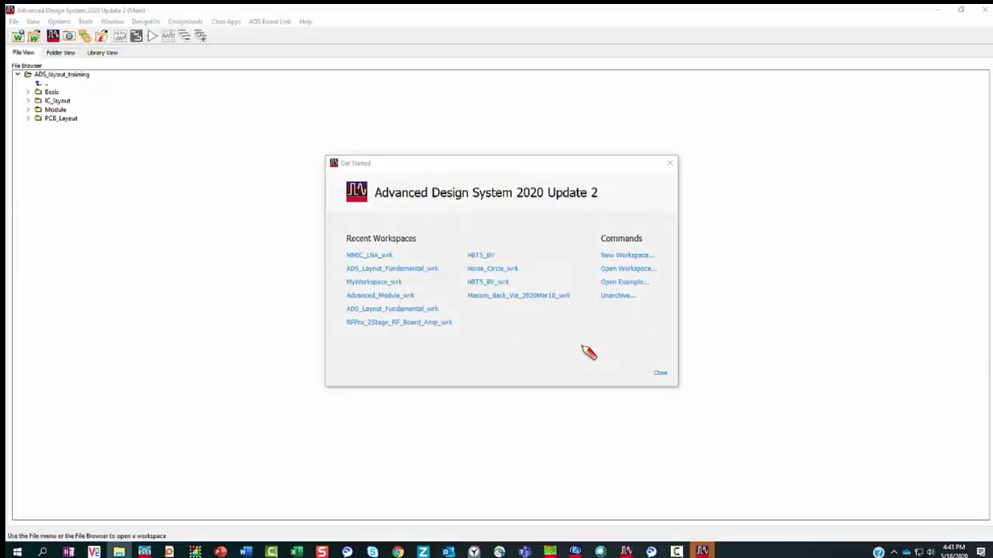
{"action": "left_click", "coordinate": [670, 163]}
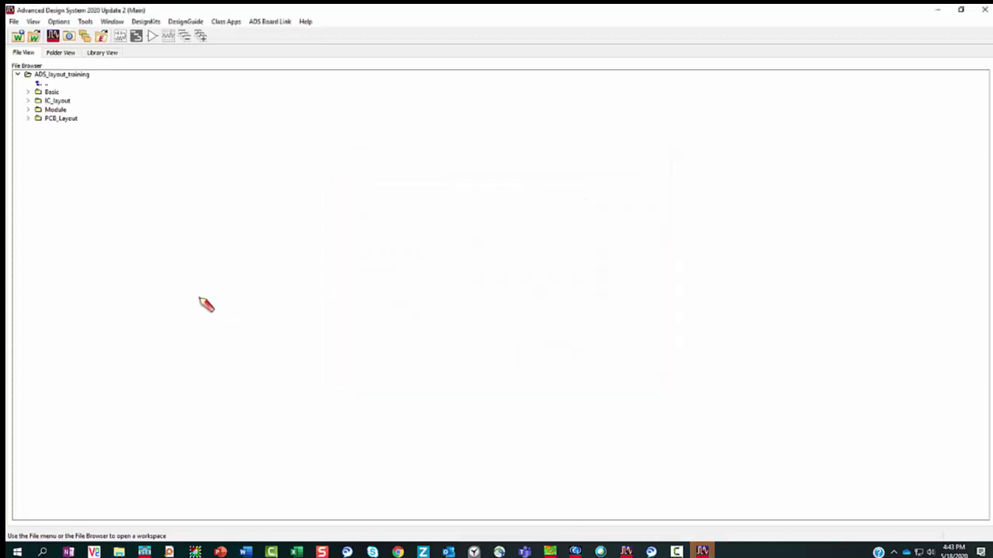
Step: Create a new workspace named ADS_Layout_Fundamental_wrk in the ADS_layout_training folder, with layout technology setup enabled
{"action": "left_click", "coordinate": [18, 37]}
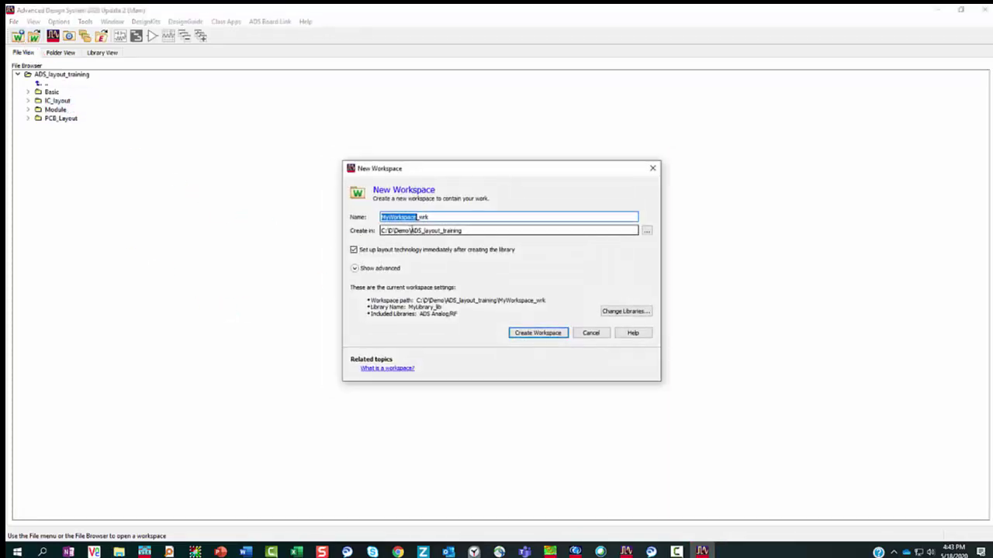
{"action": "type", "text": "ADS"}
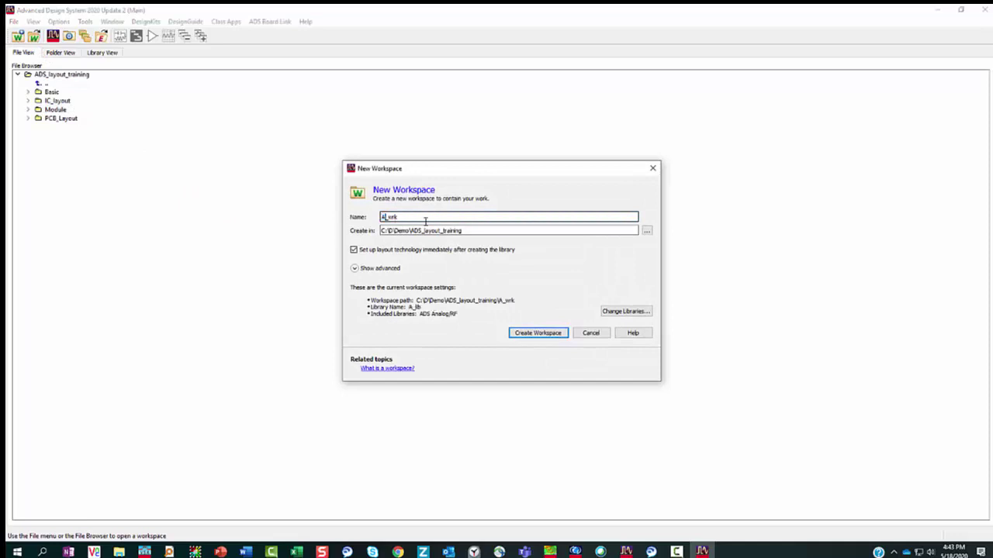
{"action": "type", "text": "_Layou"}
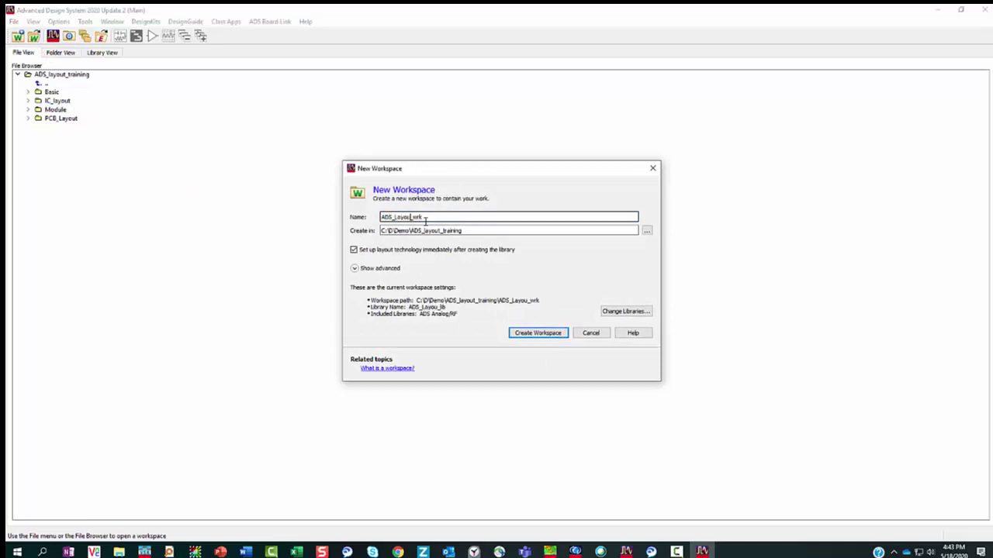
{"action": "type", "text": "t_Fundamental"}
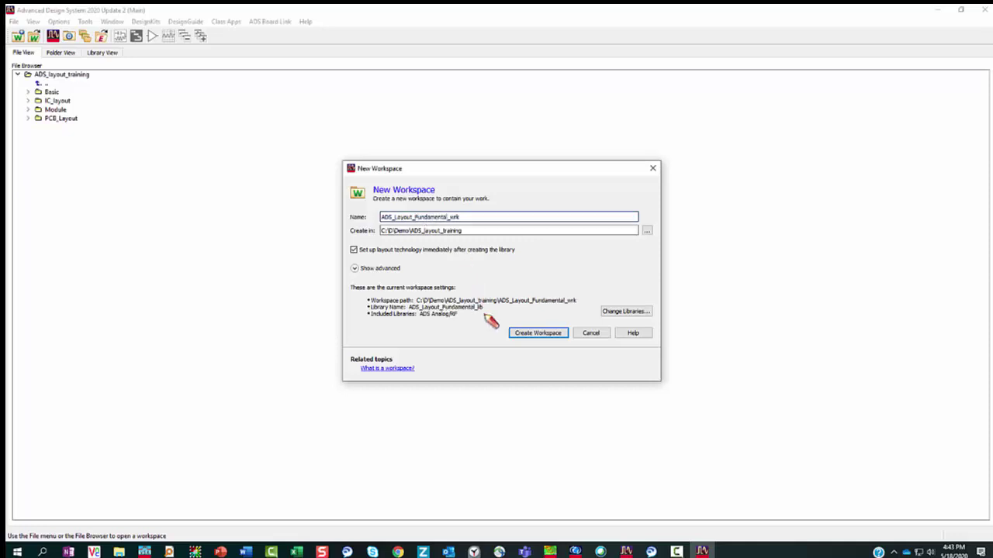
{"action": "left_click", "coordinate": [539, 332]}
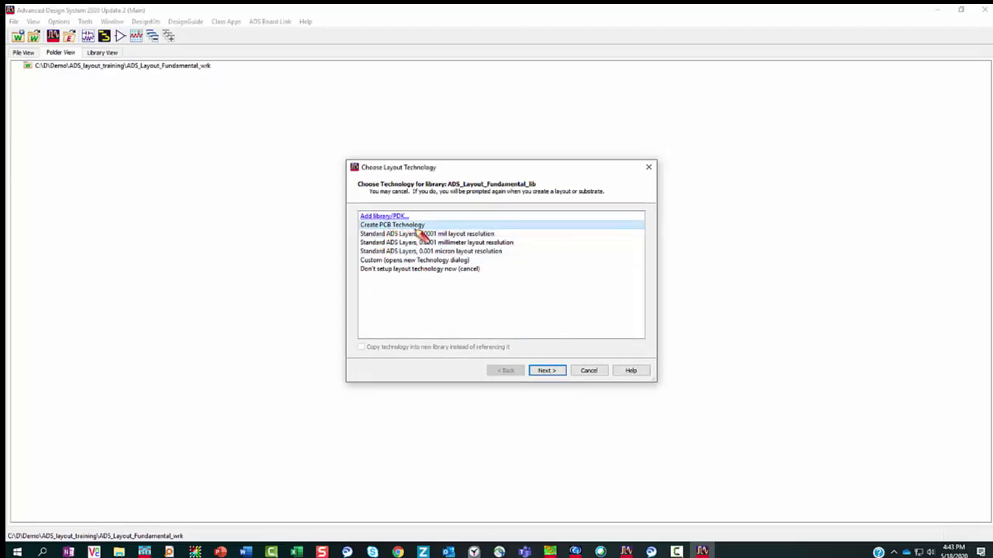
Step: Create a PCB layout technology in mil with 4 metal layers, keeping the default FR_4 and copper materials and the round via
{"action": "left_click", "coordinate": [547, 371]}
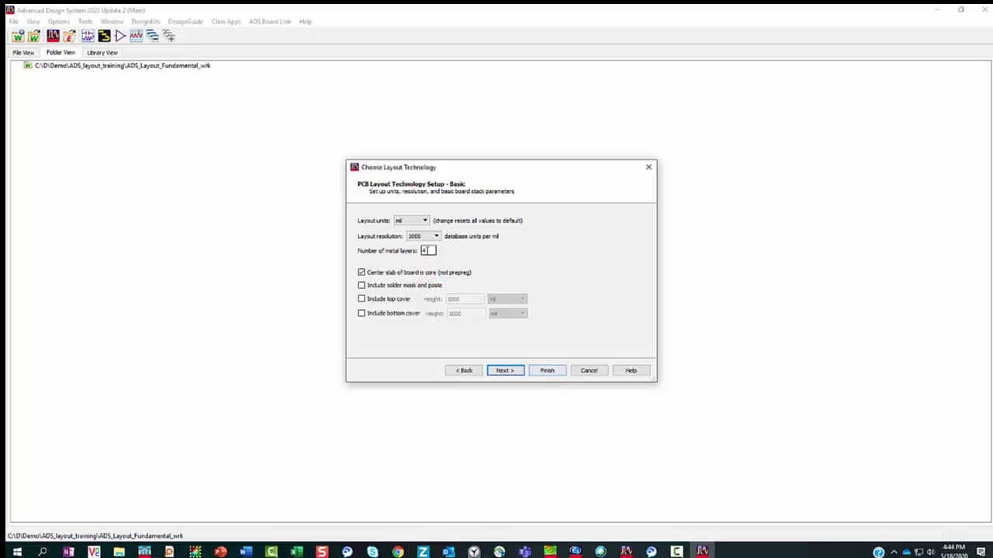
{"action": "left_click", "coordinate": [505, 370]}
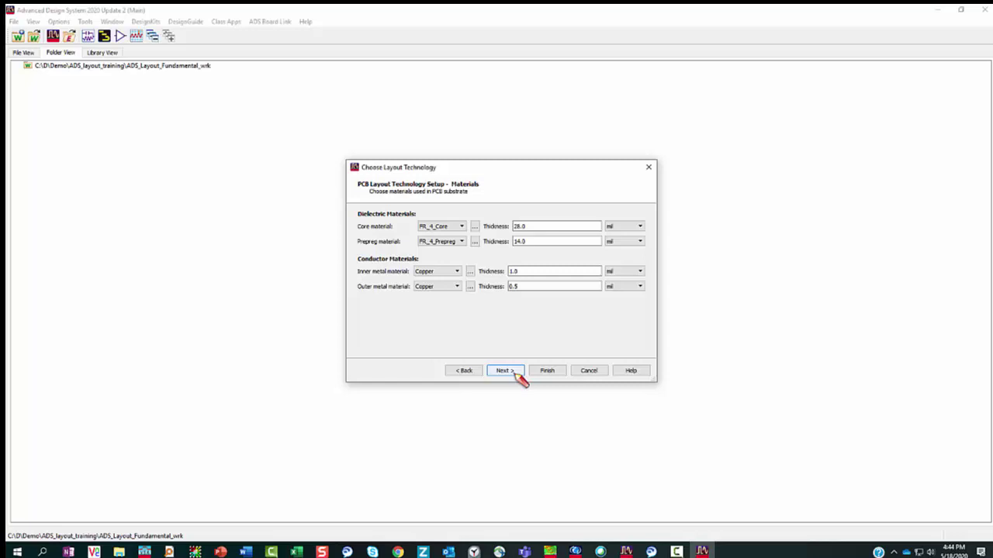
{"action": "left_click", "coordinate": [512, 370]}
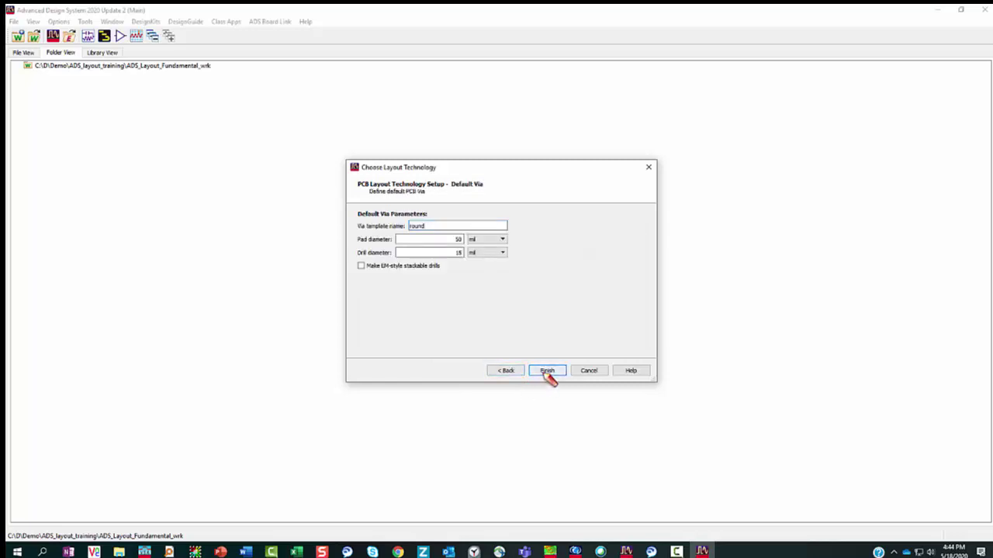
{"action": "left_click", "coordinate": [547, 371]}
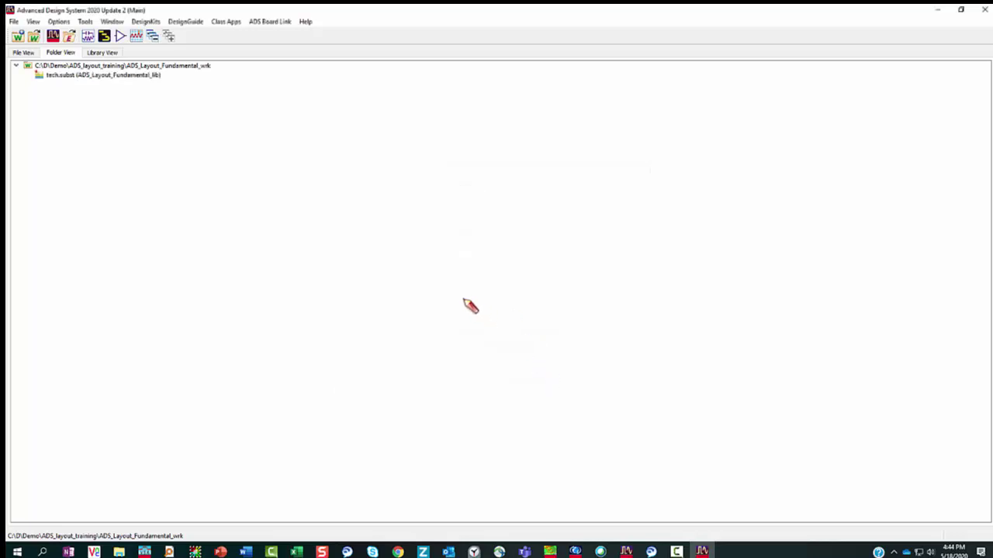
Step: Open the tech.subst master substrate for editing and inspect its dielectric and conductor layers
{"action": "double_click", "coordinate": [46, 76]}
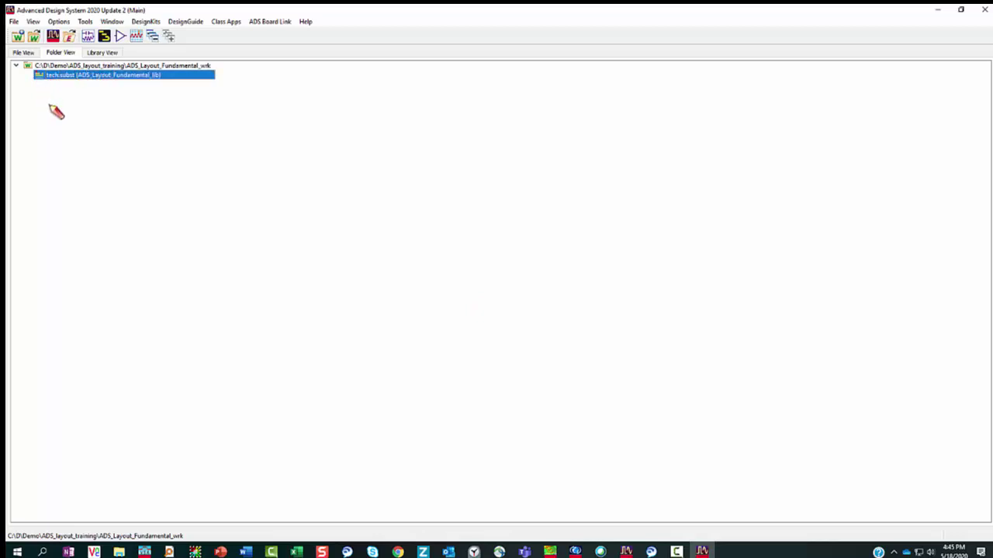
{"action": "double_click", "coordinate": [47, 77]}
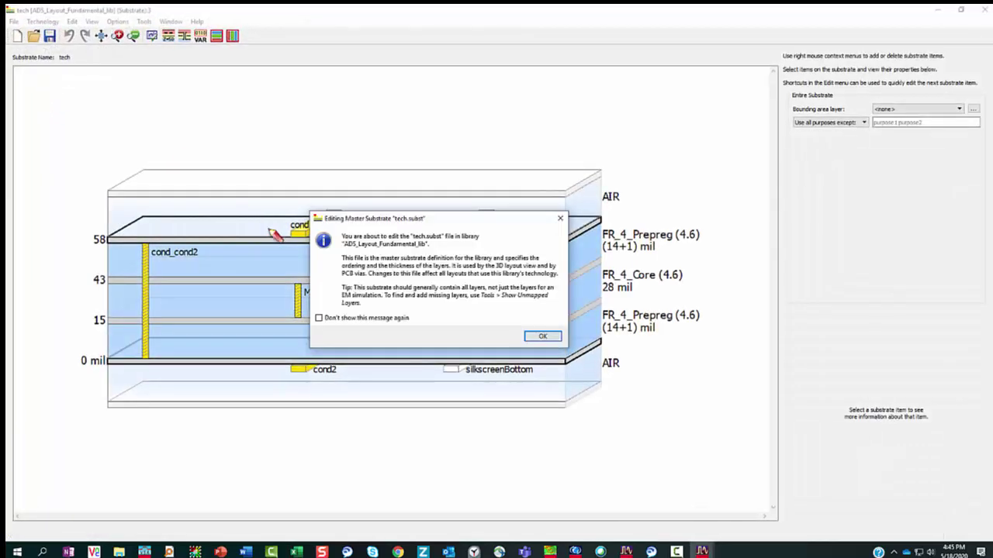
{"action": "left_click", "coordinate": [541, 337]}
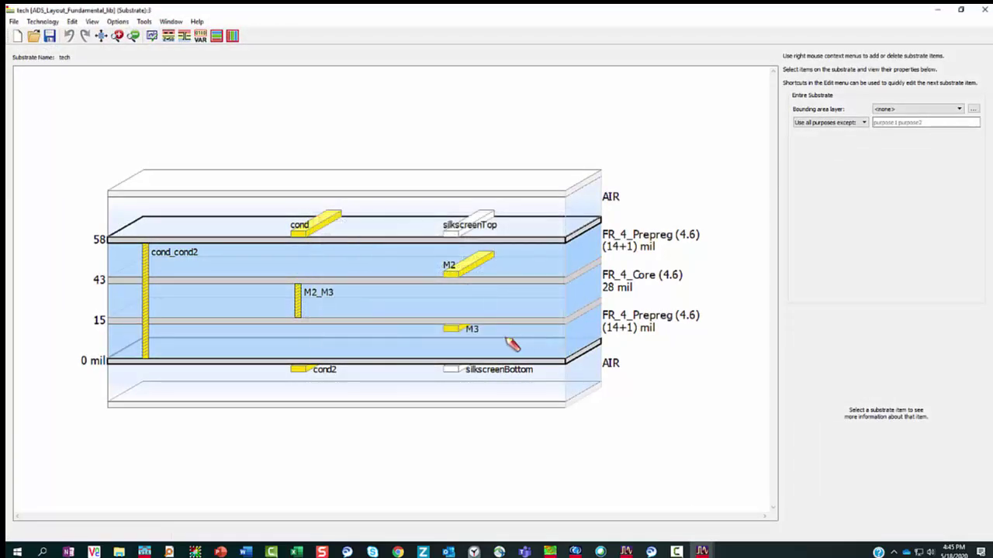
{"action": "mouse_move", "coordinate": [435, 309]}
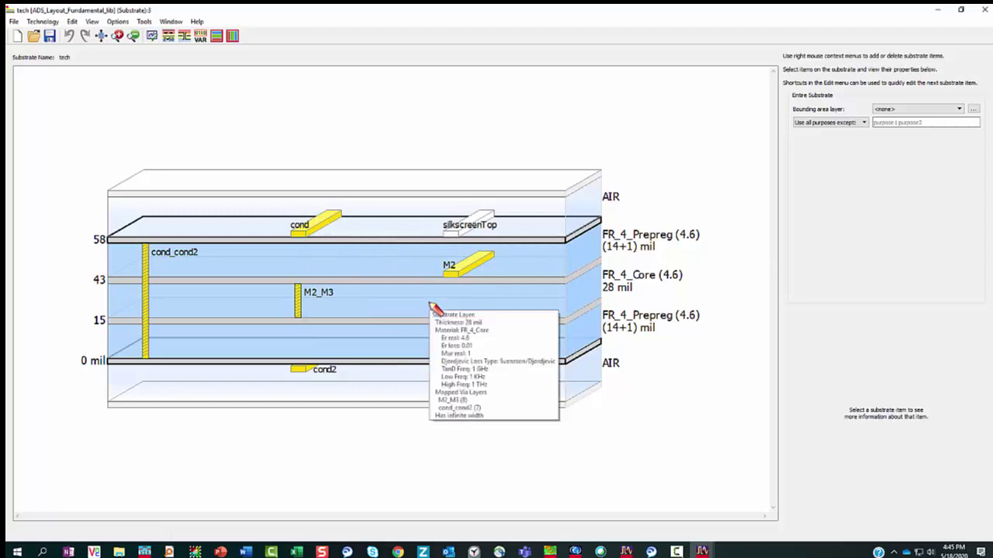
{"action": "mouse_move", "coordinate": [407, 330]}
{"action": "mouse_move", "coordinate": [302, 252]}
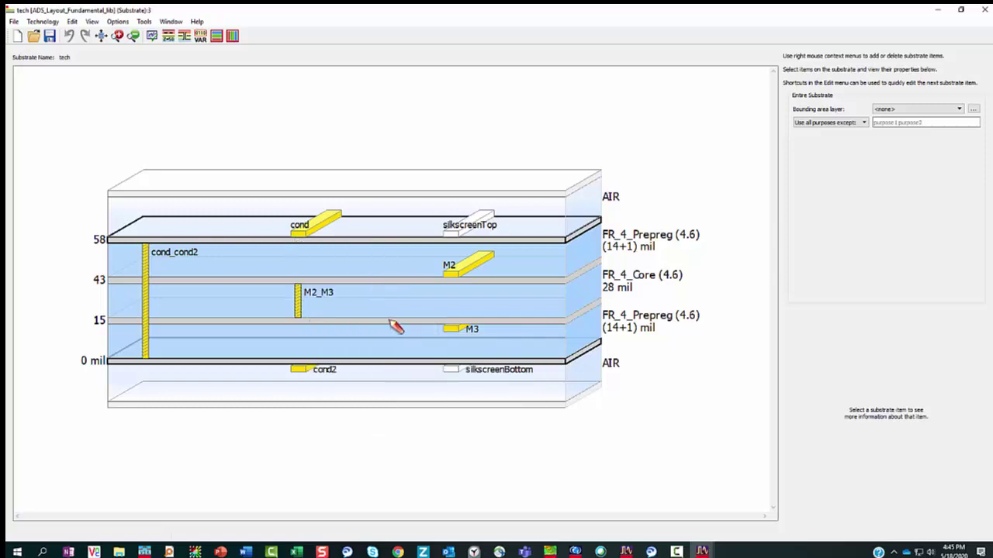
{"action": "mouse_move", "coordinate": [475, 227]}
Step: Add a new layer named M4, number 13, with the Conductor process role as the substrate's bounding area layer
{"action": "left_click", "coordinate": [959, 109]}
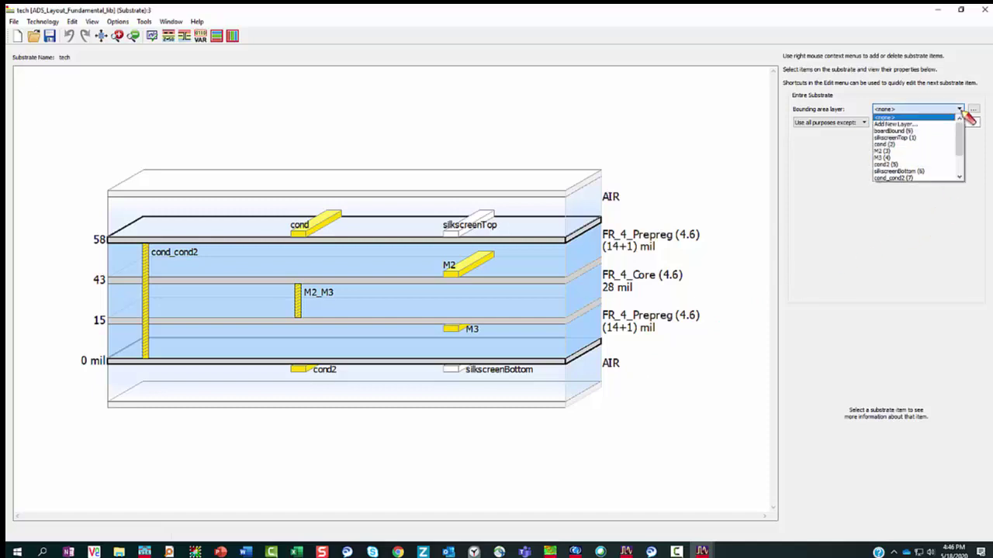
{"action": "left_click", "coordinate": [925, 124]}
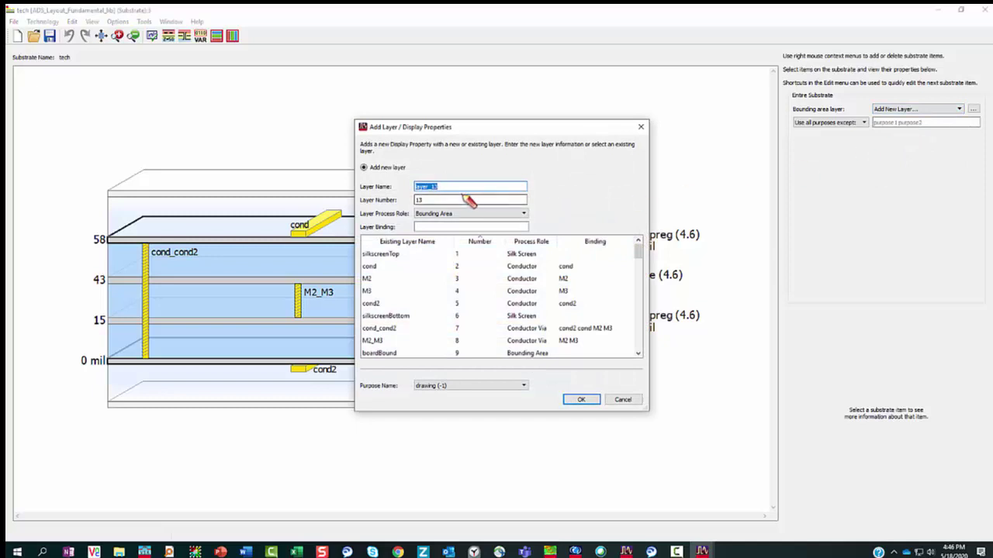
{"action": "type", "text": "M"}
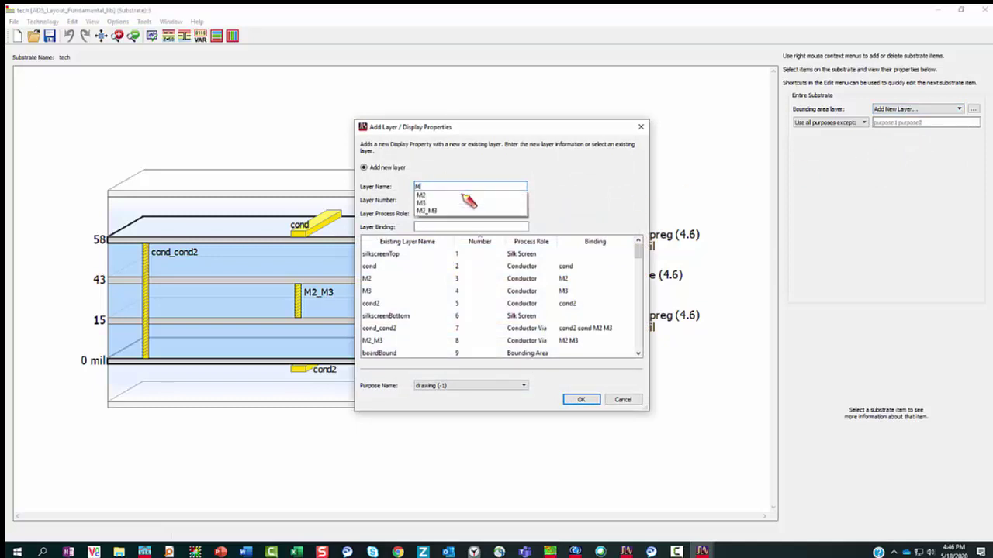
{"action": "type", "text": "4"}
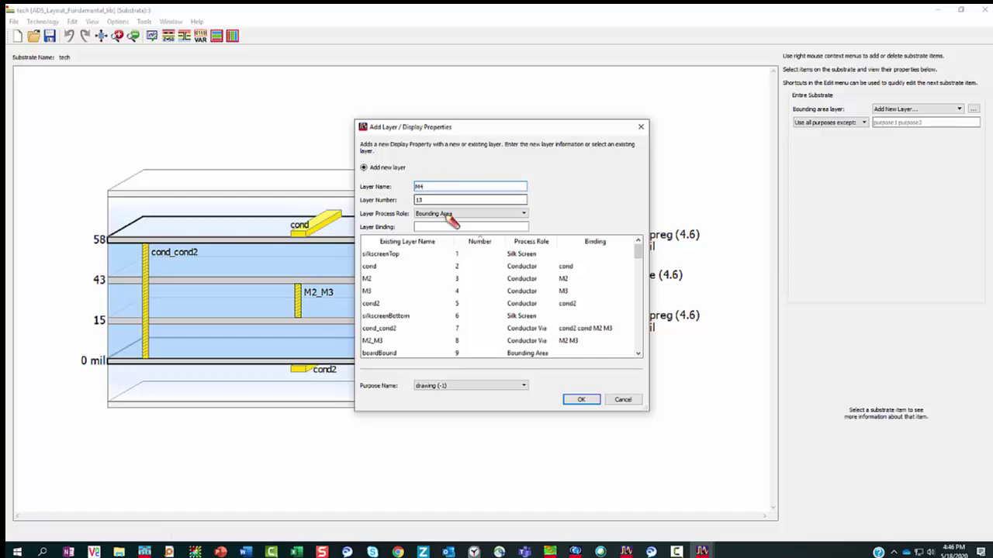
{"action": "left_click", "coordinate": [442, 214]}
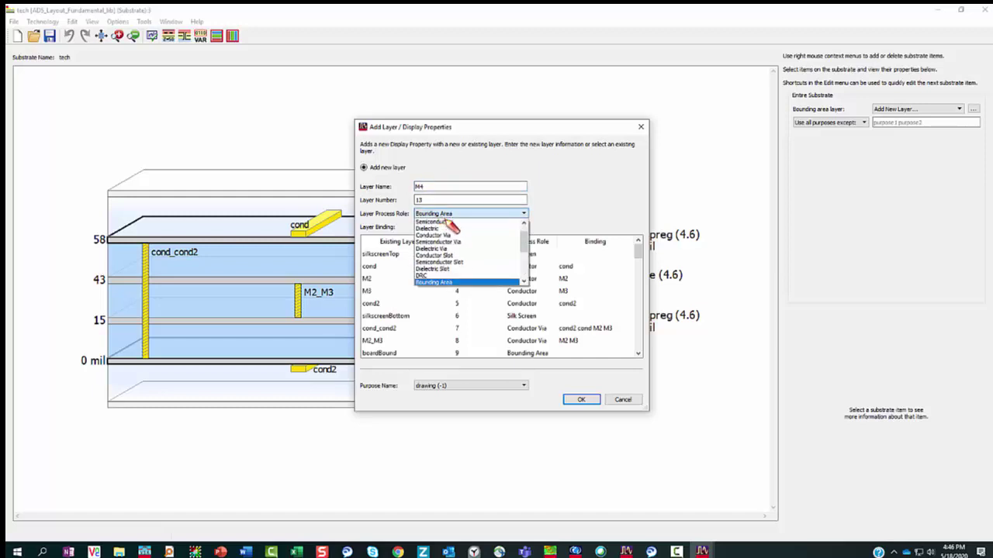
{"action": "left_click", "coordinate": [444, 228]}
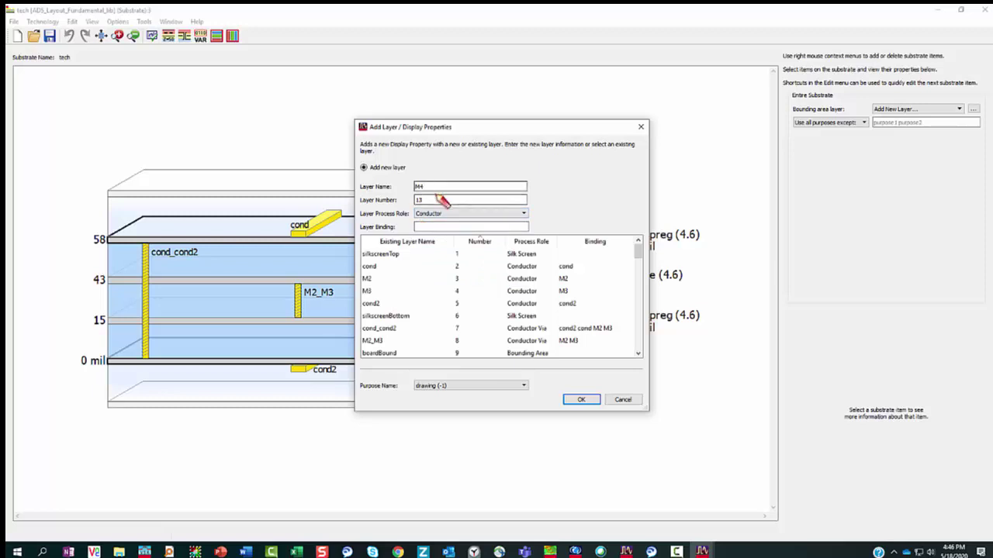
{"action": "left_click", "coordinate": [583, 400]}
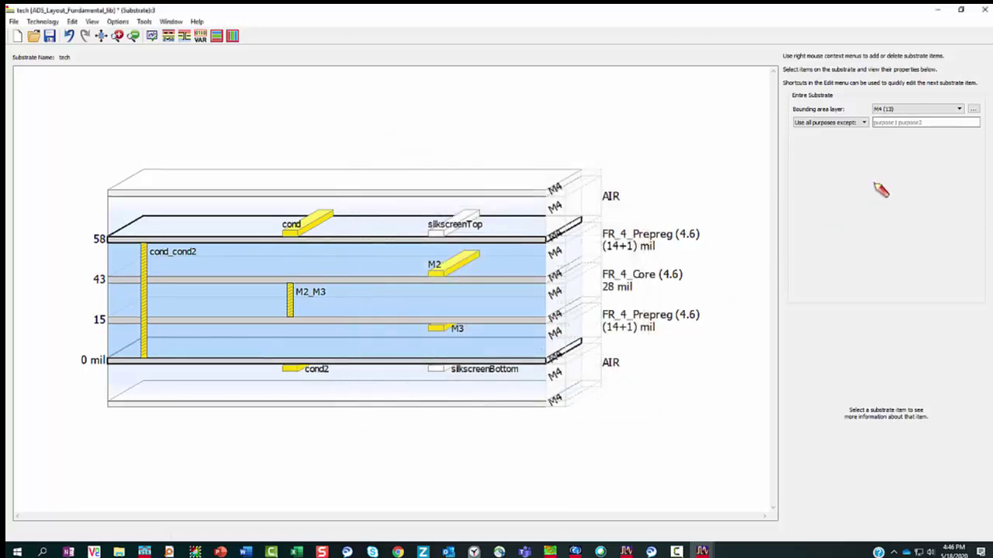
Step: Add a new layer named M3_M4, number 14, with the Conductor Via process role as the substrate's bounding area layer
{"action": "left_click", "coordinate": [961, 109]}
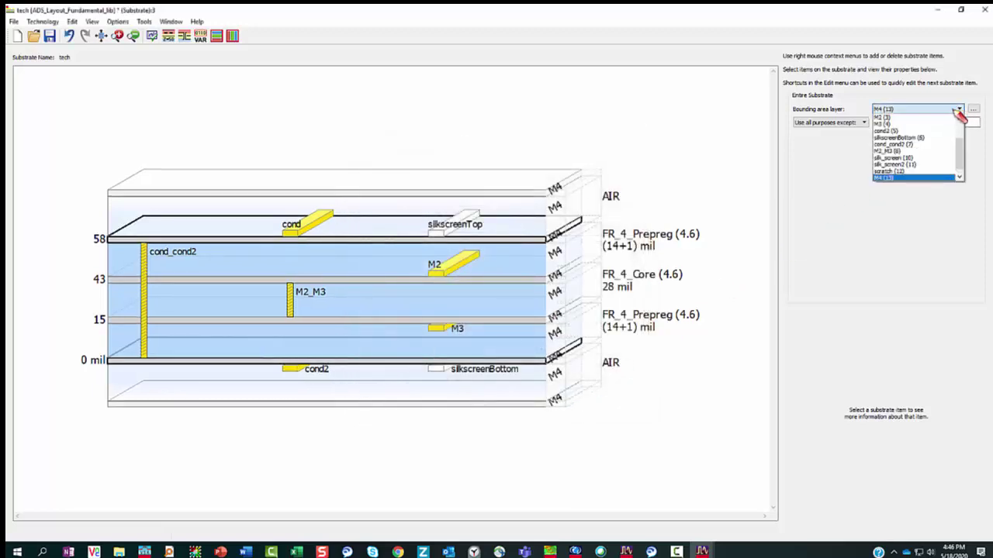
{"action": "scroll", "coordinate": [960, 145], "scroll_direction": "down", "scroll_amount": 3}
{"action": "left_click", "coordinate": [912, 132]}
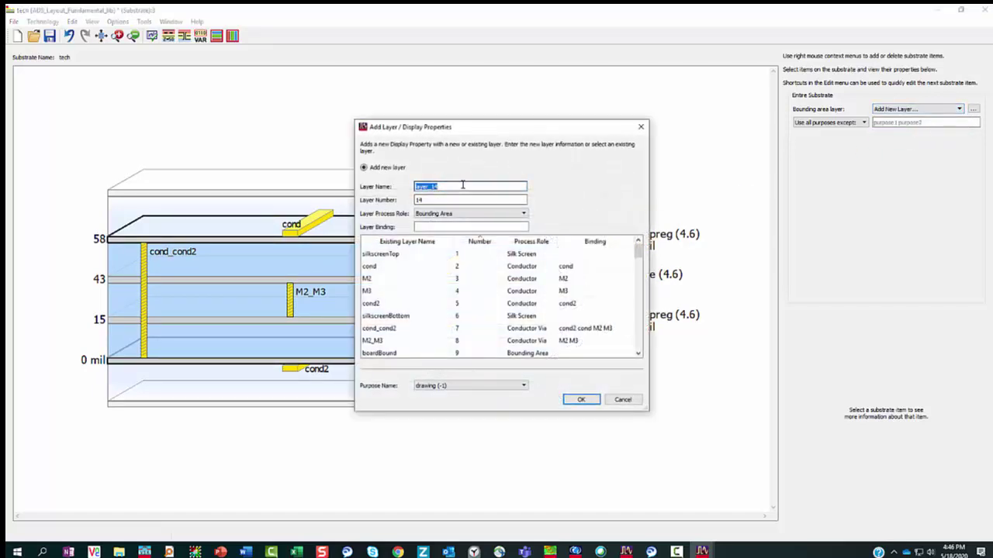
{"action": "type", "text": "M3_M4"}
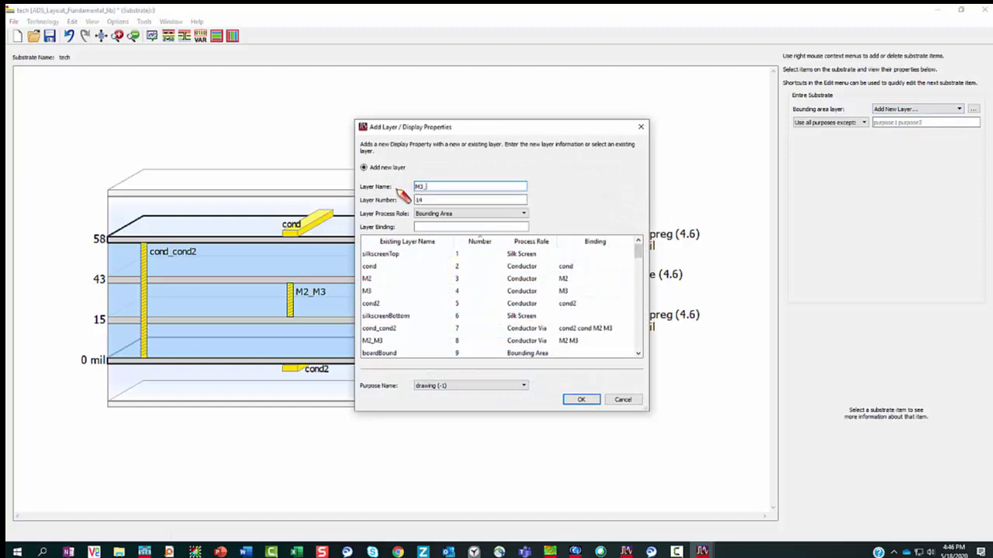
{"action": "left_click", "coordinate": [443, 214]}
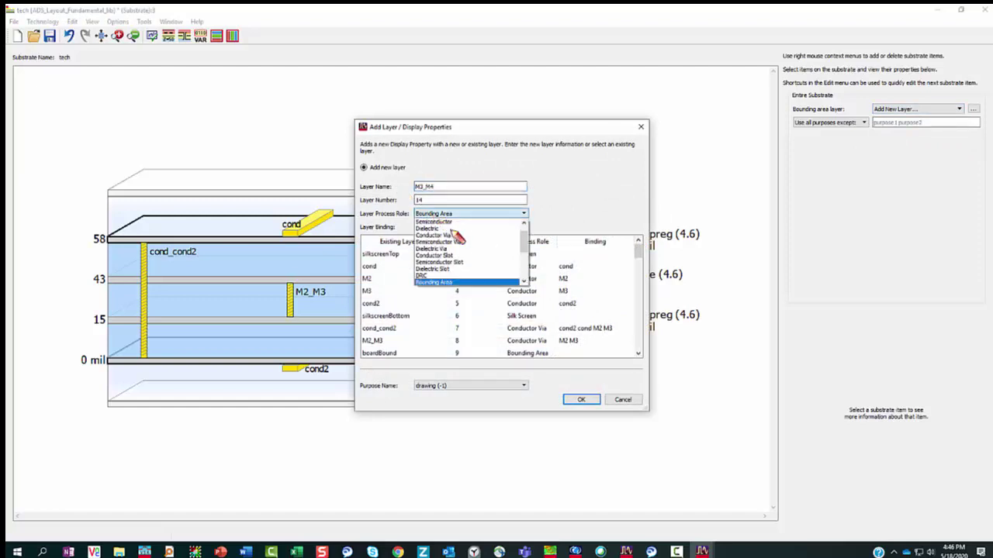
{"action": "left_click", "coordinate": [459, 236]}
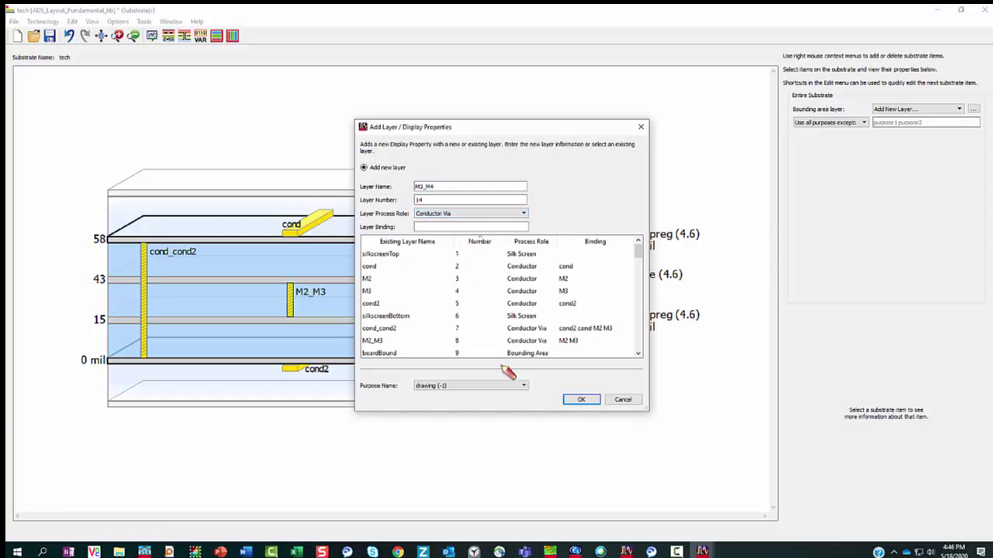
{"action": "left_click", "coordinate": [579, 401]}
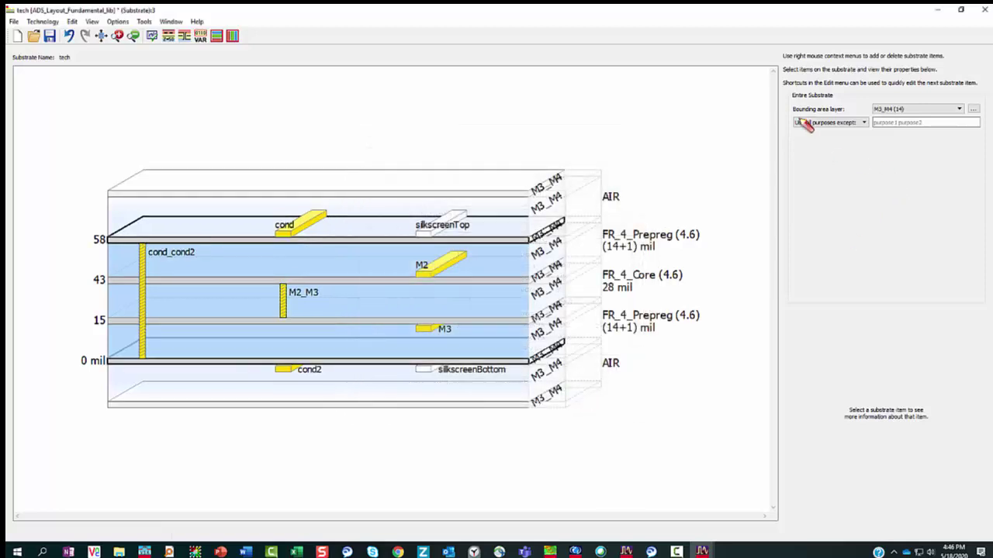
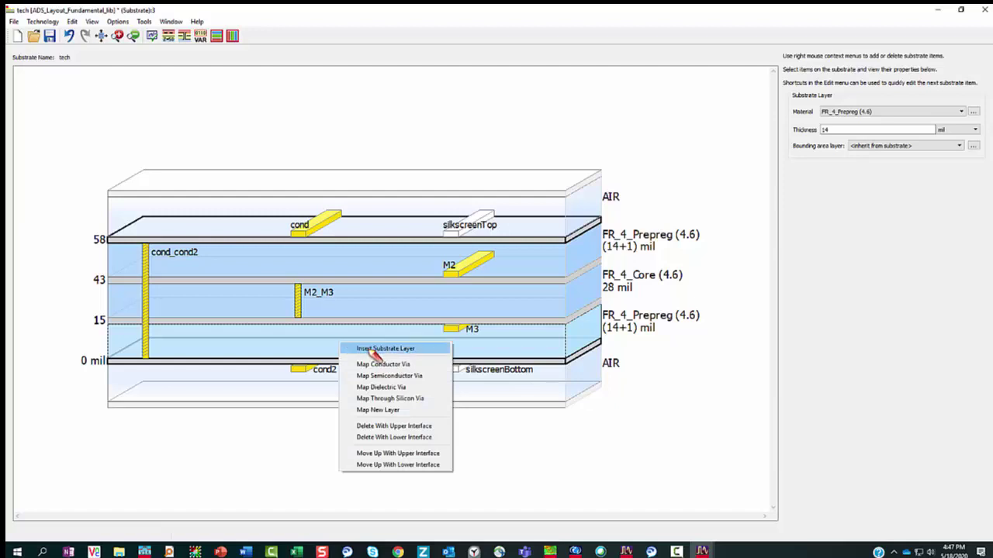
Step: Insert a substrate layer at the lowest FR_4_Prepreg dielectric and map conductor layer M4 onto the new interface
{"action": "left_click", "coordinate": [372, 353]}
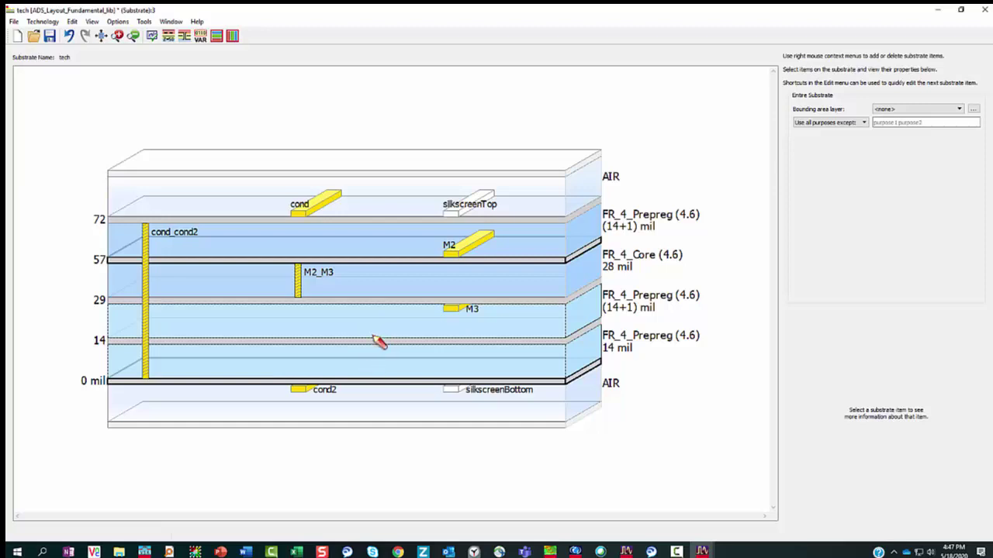
{"action": "left_click", "coordinate": [328, 344]}
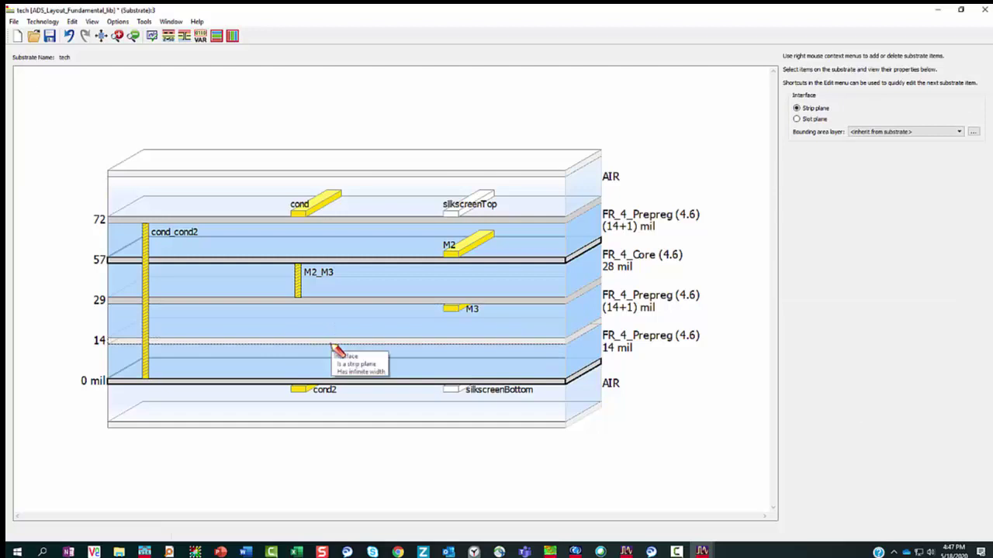
{"action": "right_click", "coordinate": [331, 345]}
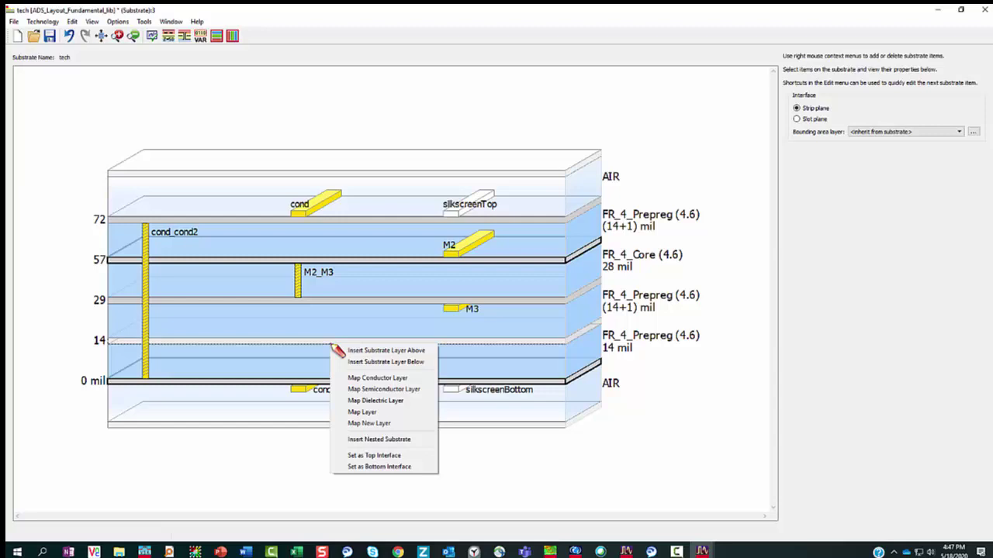
{"action": "left_click", "coordinate": [365, 380]}
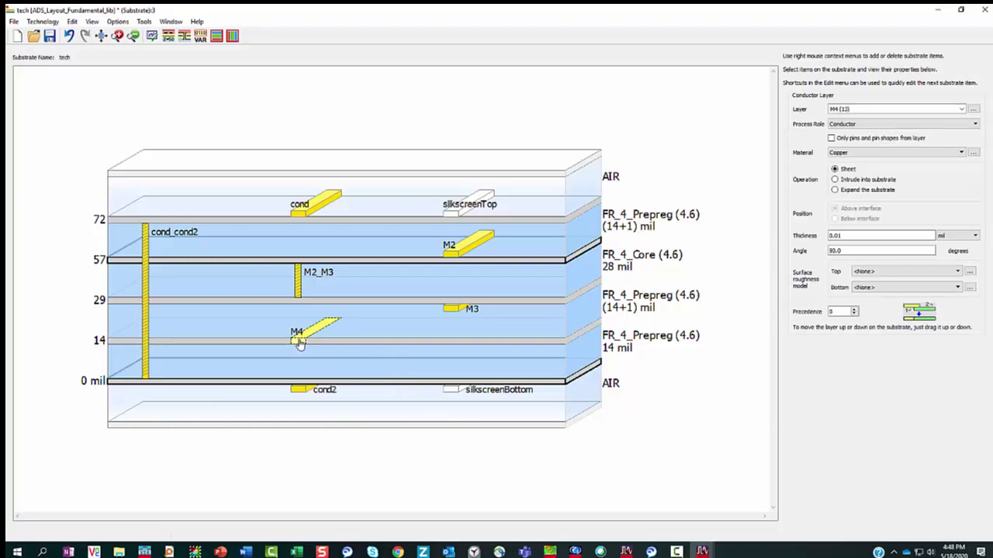
{"action": "mouse_move", "coordinate": [299, 343]}
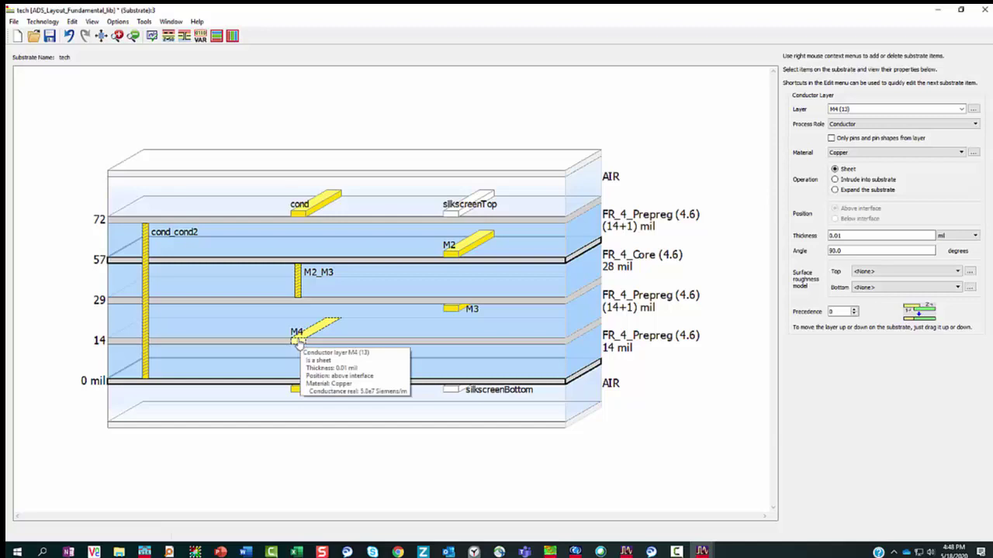
{"action": "left_click", "coordinate": [963, 109]}
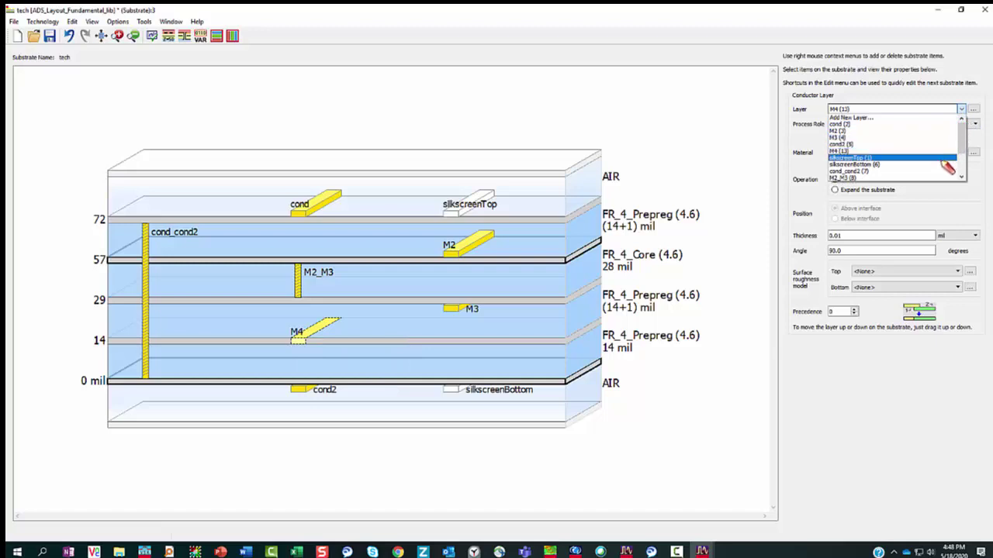
{"action": "left_click", "coordinate": [700, 162]}
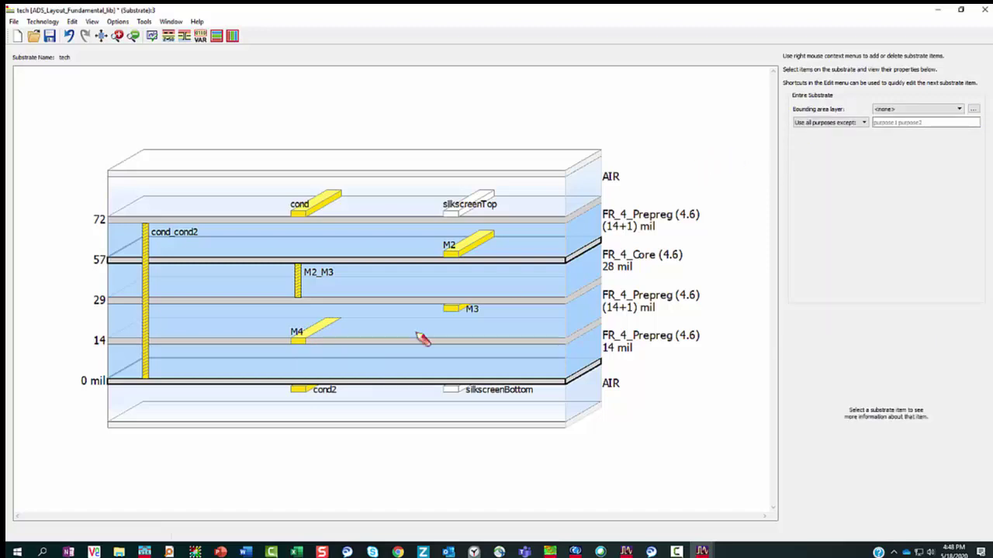
Step: Map a conductor via on layer M3_M4 through the prepreg between the M3 and M4 interfaces, and save the substrate
{"action": "right_click", "coordinate": [290, 322]}
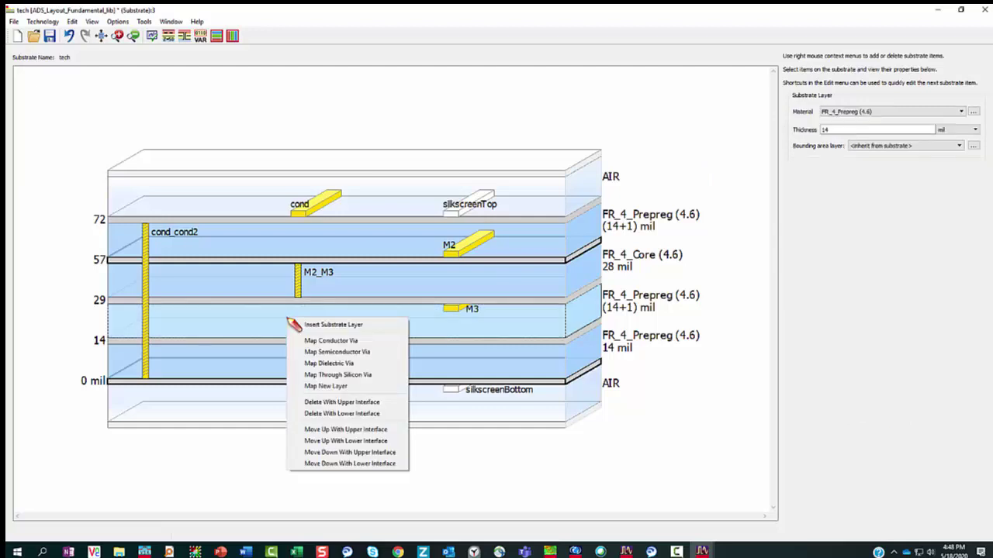
{"action": "left_click", "coordinate": [339, 342]}
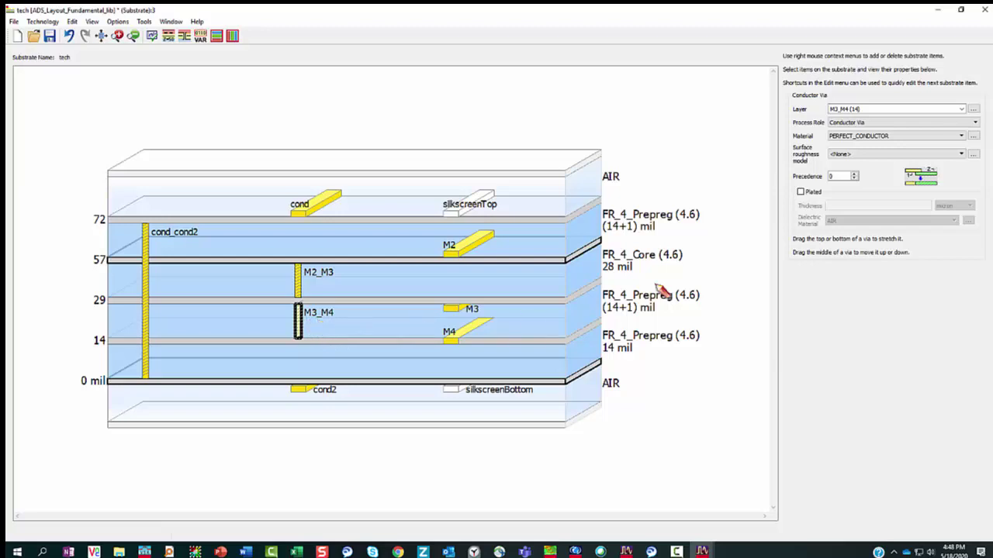
{"action": "left_click", "coordinate": [961, 110]}
{"action": "left_click", "coordinate": [962, 110]}
{"action": "left_click", "coordinate": [339, 373]}
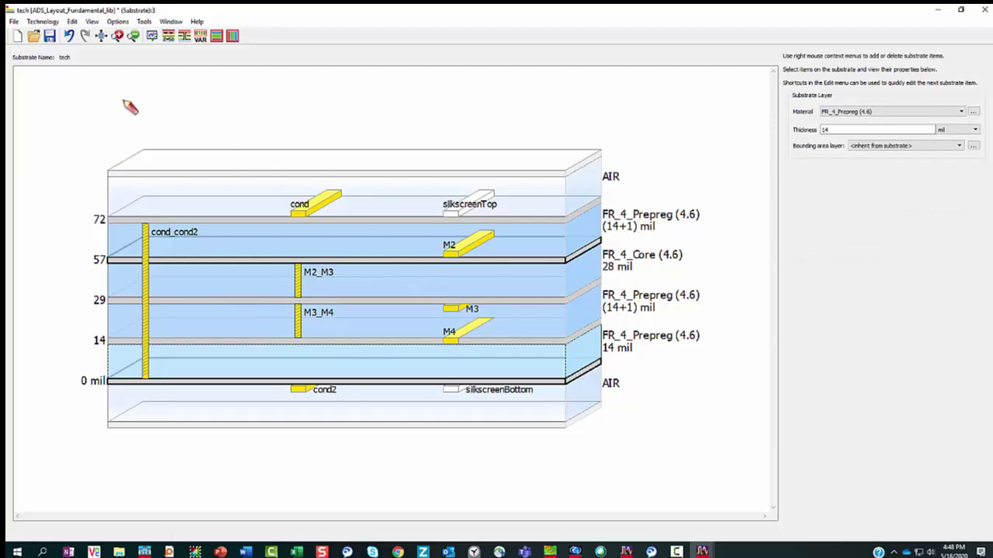
{"action": "left_click", "coordinate": [48, 36]}
Step: Open the layer definitions from the conductor below M3 and examine the layer display properties sorted by layer name
{"action": "left_click", "coordinate": [454, 341]}
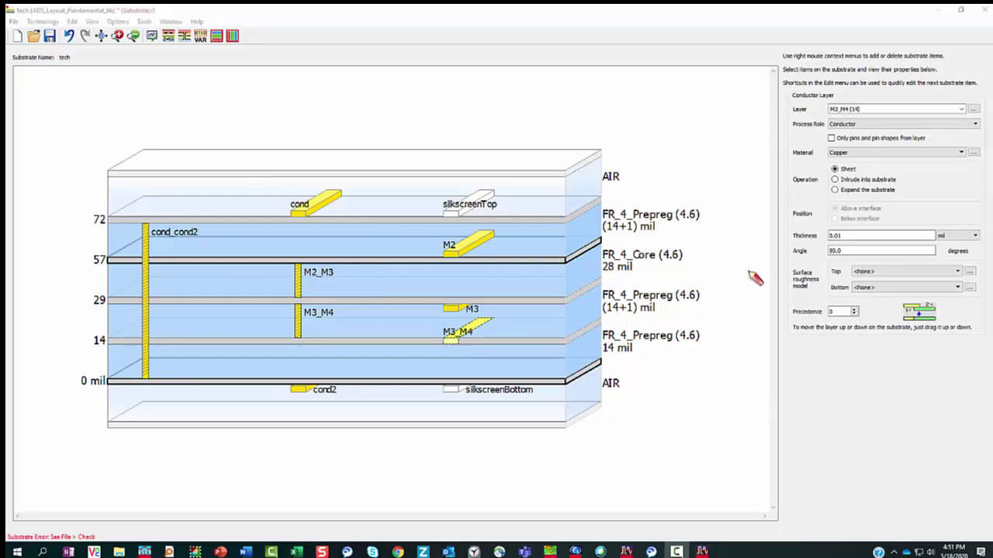
{"action": "left_click", "coordinate": [974, 110]}
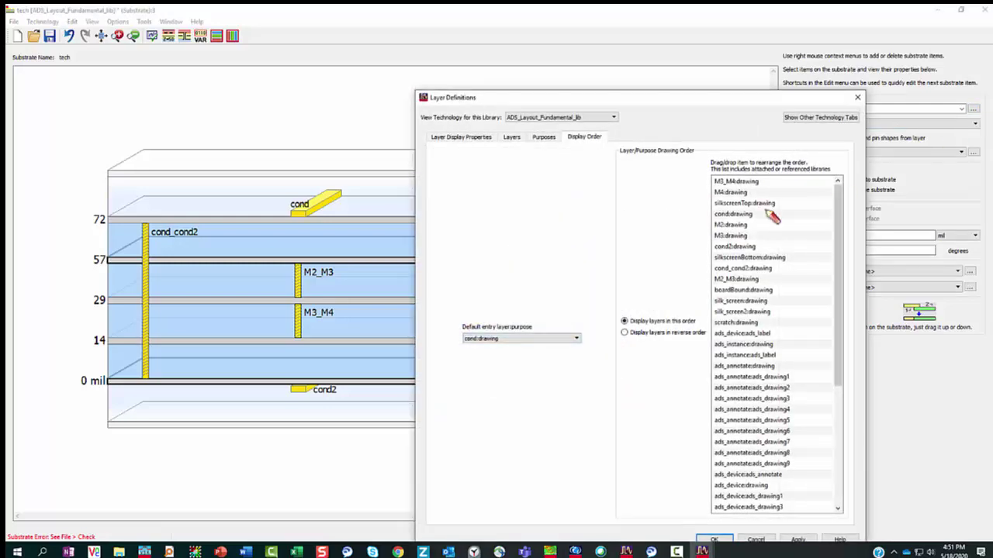
{"action": "left_click", "coordinate": [473, 140]}
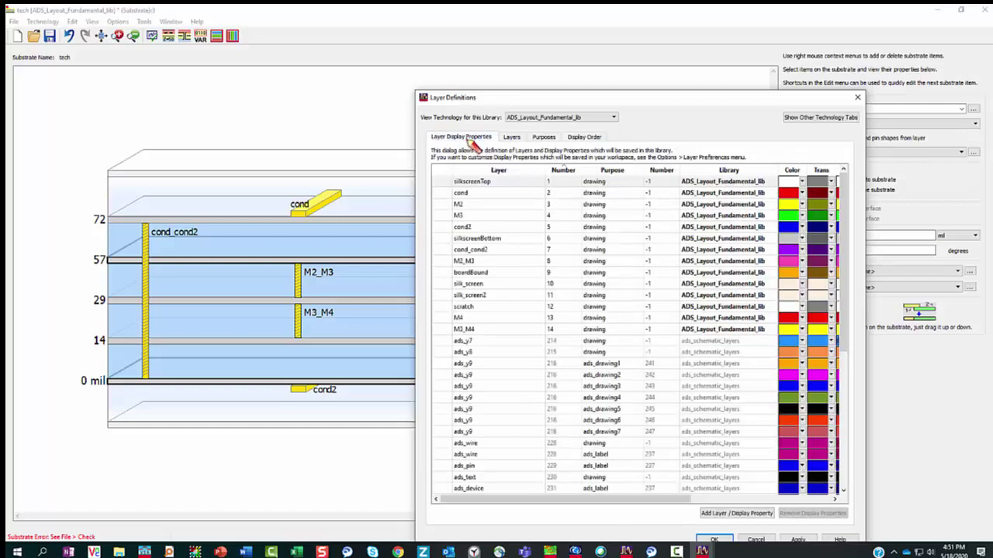
{"action": "left_click", "coordinate": [499, 172]}
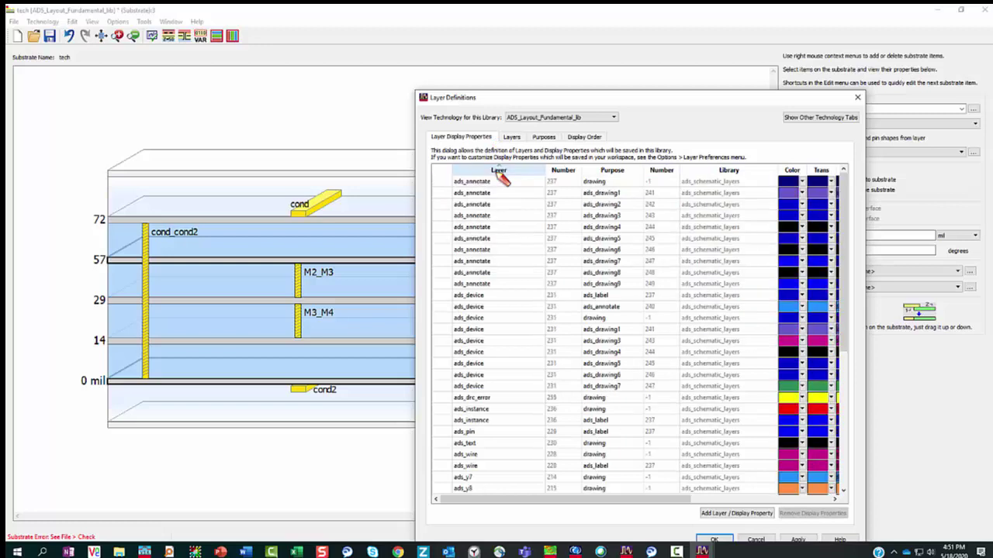
{"action": "scroll", "coordinate": [489, 240], "scroll_direction": "down", "scroll_amount": 3}
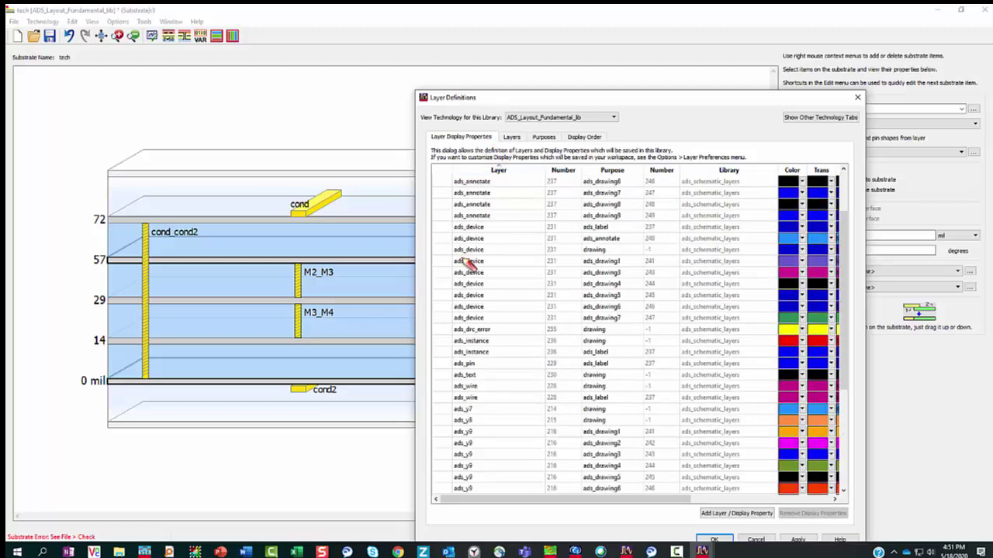
{"action": "scroll", "coordinate": [477, 310], "scroll_direction": "down", "scroll_amount": 4}
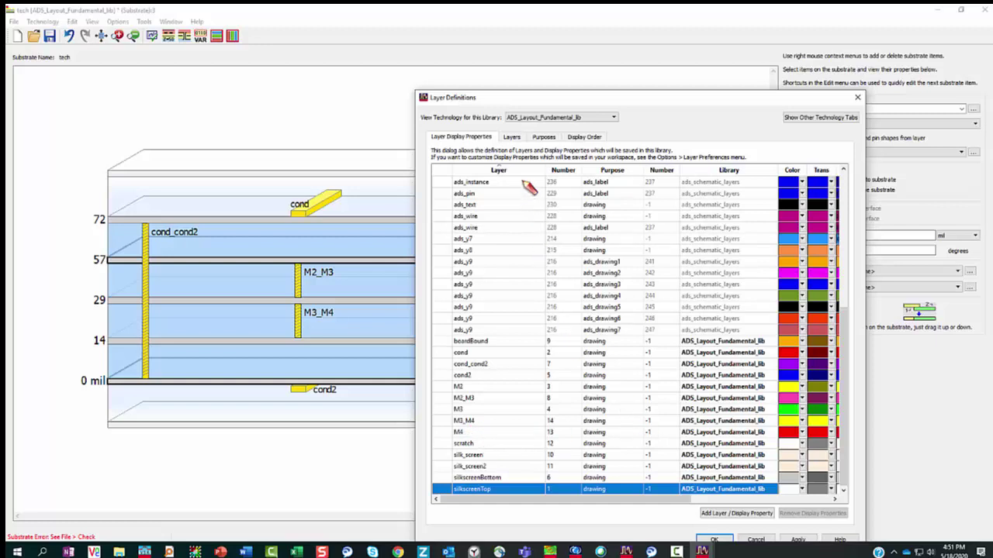
Step: Examine the library's layer list with process roles and bindings, sorted by layer name
{"action": "left_click", "coordinate": [515, 139]}
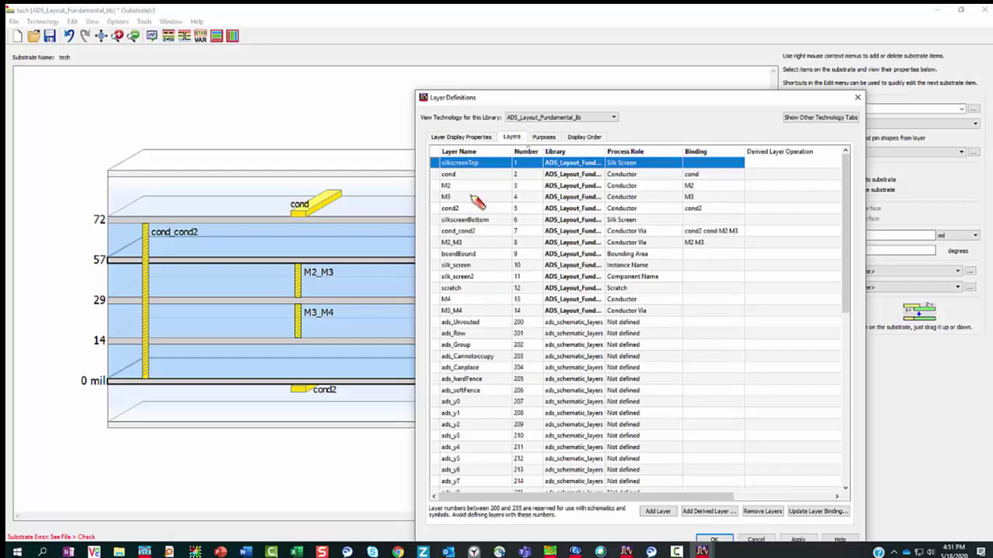
{"action": "left_click", "coordinate": [469, 152]}
{"action": "scroll", "coordinate": [471, 256], "scroll_direction": "down", "scroll_amount": 13}
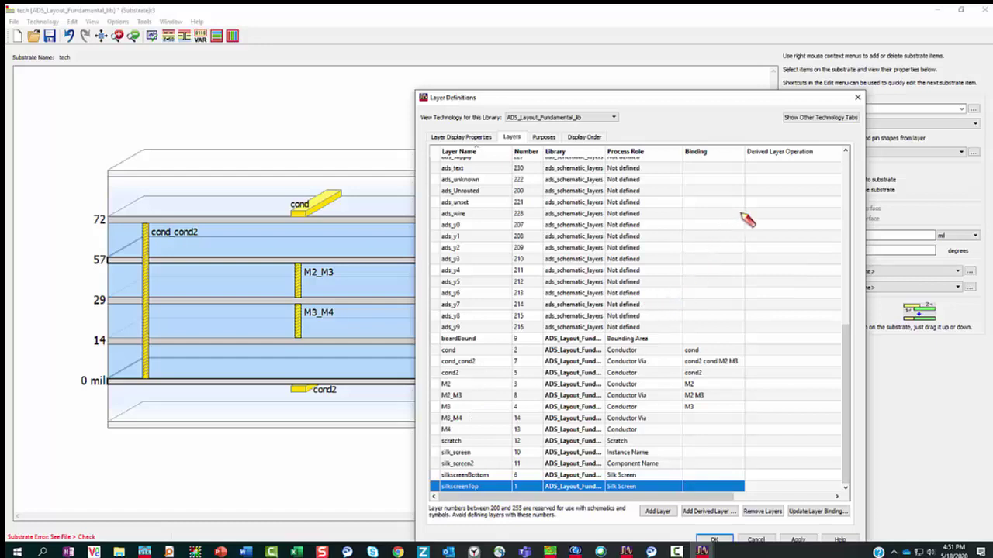
Step: Show the other technology settings and examine the referenced ads_schematic_layers library and its entries among the layer display properties
{"action": "left_click", "coordinate": [806, 120]}
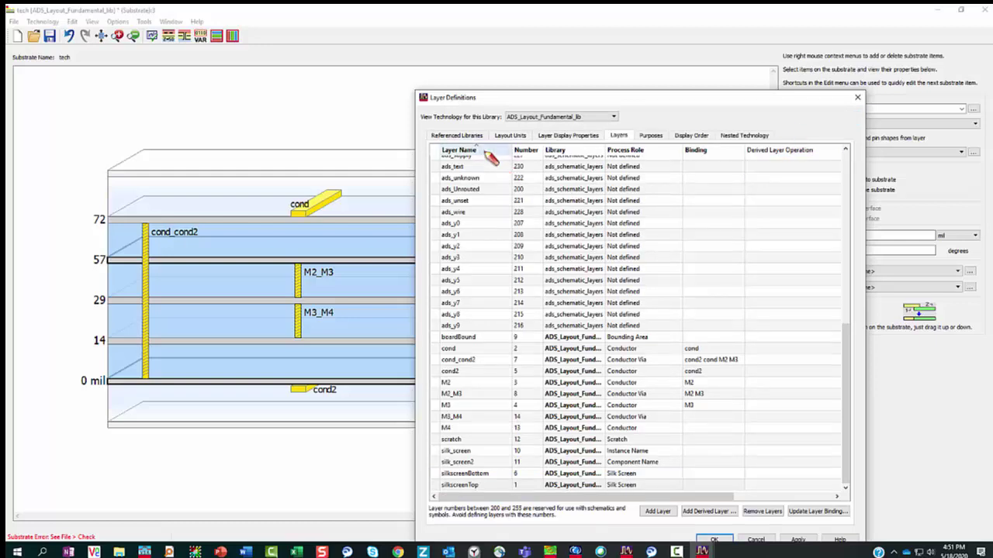
{"action": "left_click", "coordinate": [465, 137]}
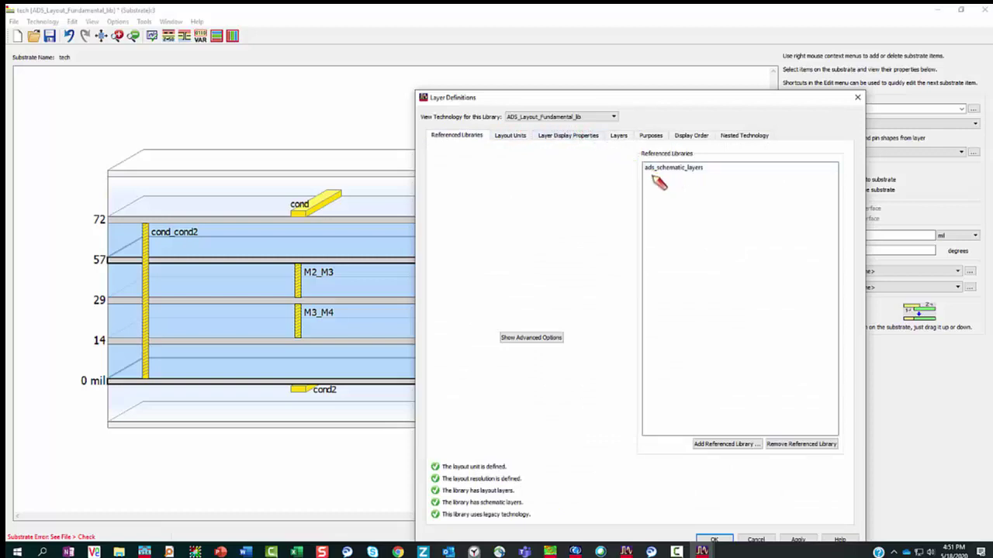
{"action": "left_click", "coordinate": [695, 170]}
{"action": "left_click", "coordinate": [580, 140]}
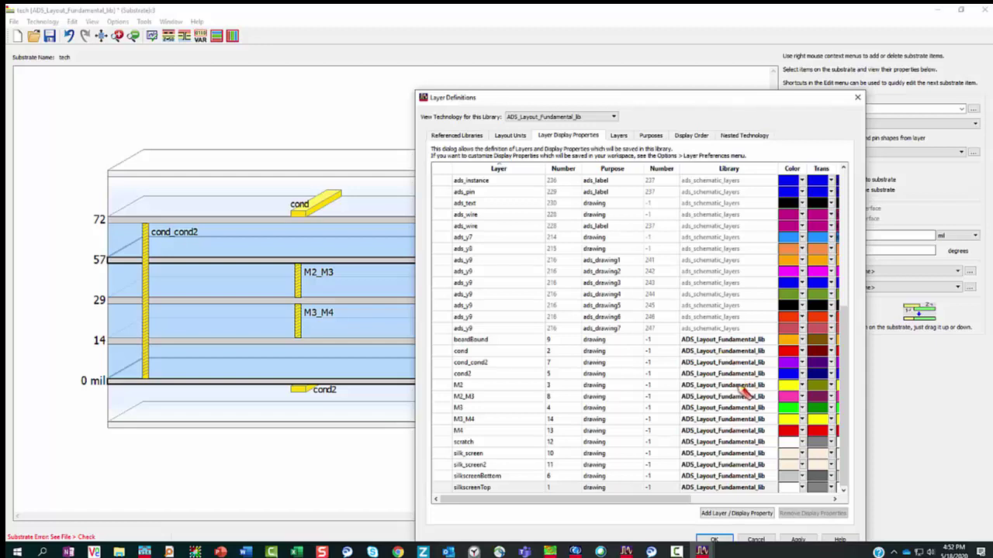
{"action": "scroll", "coordinate": [743, 393], "scroll_direction": "up", "scroll_amount": 1}
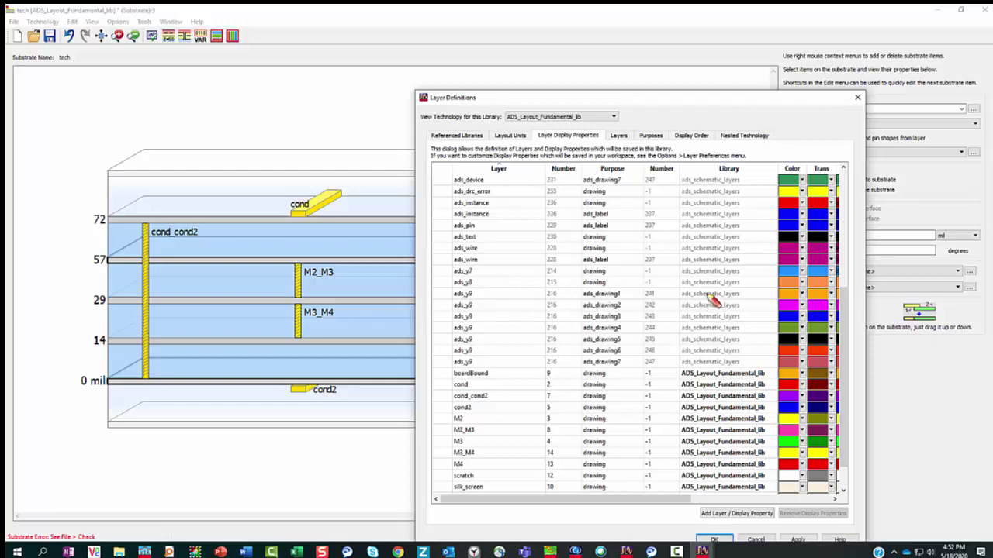
{"action": "scroll", "coordinate": [708, 269], "scroll_direction": "up", "scroll_amount": 2}
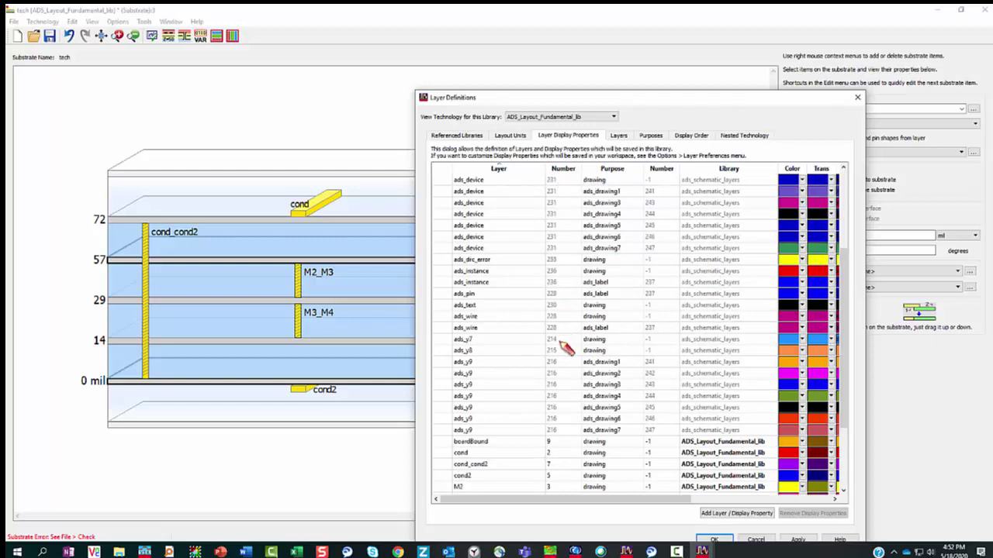
{"action": "scroll", "coordinate": [566, 348], "scroll_direction": "down", "scroll_amount": 2}
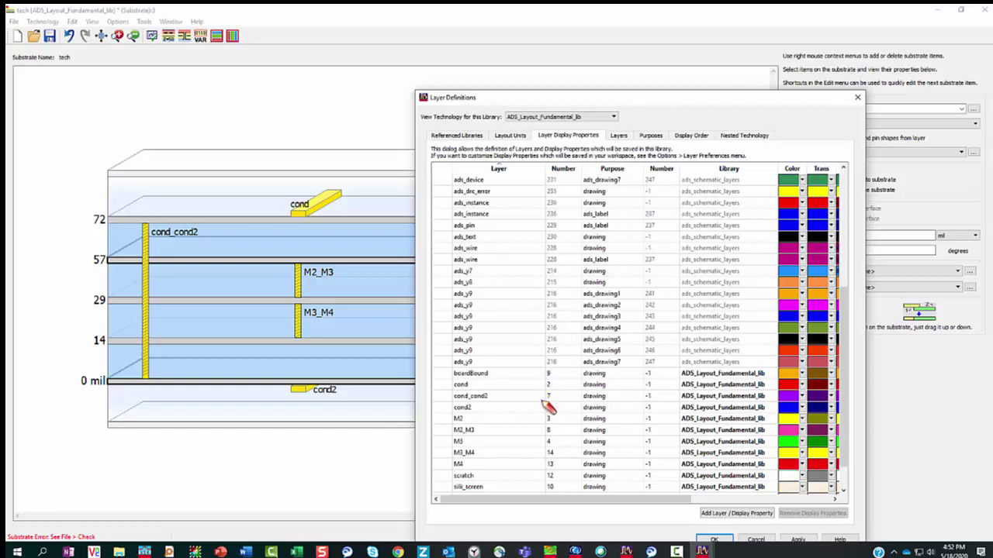
{"action": "scroll", "coordinate": [676, 431], "scroll_direction": "down", "scroll_amount": 1}
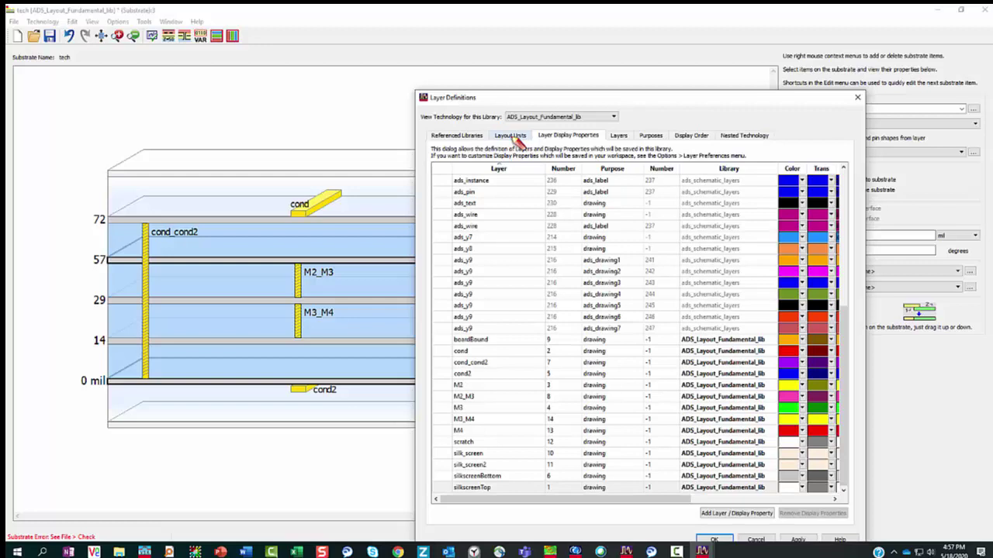
Step: Review the library's layout units and database resolution, and close the layer definitions
{"action": "left_click", "coordinate": [511, 136]}
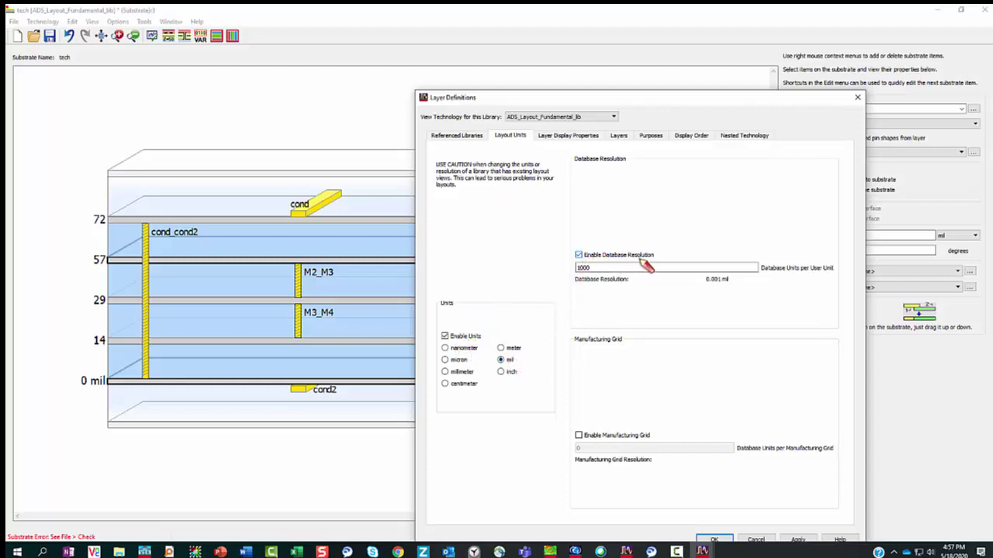
{"action": "left_click", "coordinate": [603, 269]}
{"action": "left_click", "coordinate": [858, 99]}
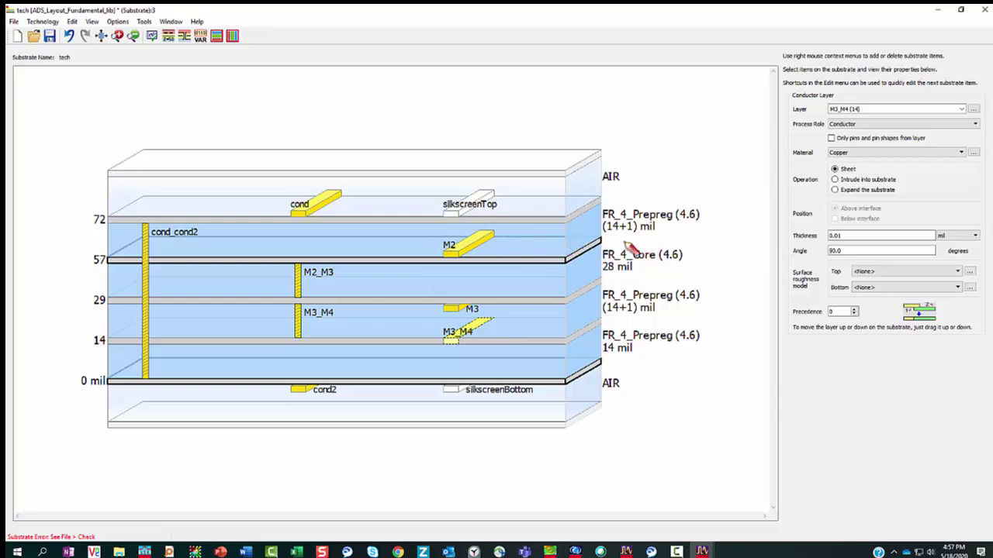
Step: Open the layer definitions from the M3_M4 conductor layer and update the library's layer bindings from the ADS_Layout_Fundamental_lib:tech substrate
{"action": "left_click", "coordinate": [975, 109]}
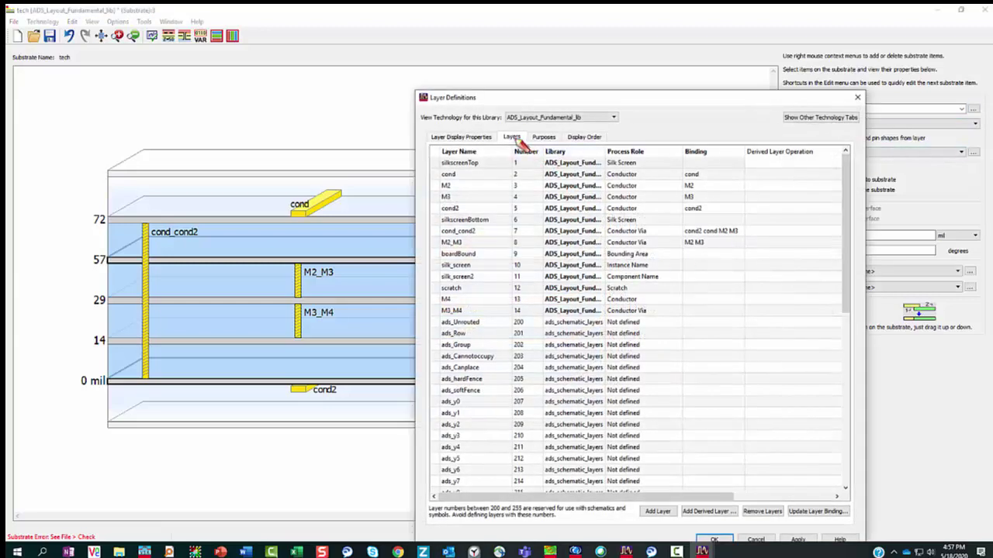
{"action": "left_click_drag", "start_coordinate": [649, 98], "coordinate": [637, 54]}
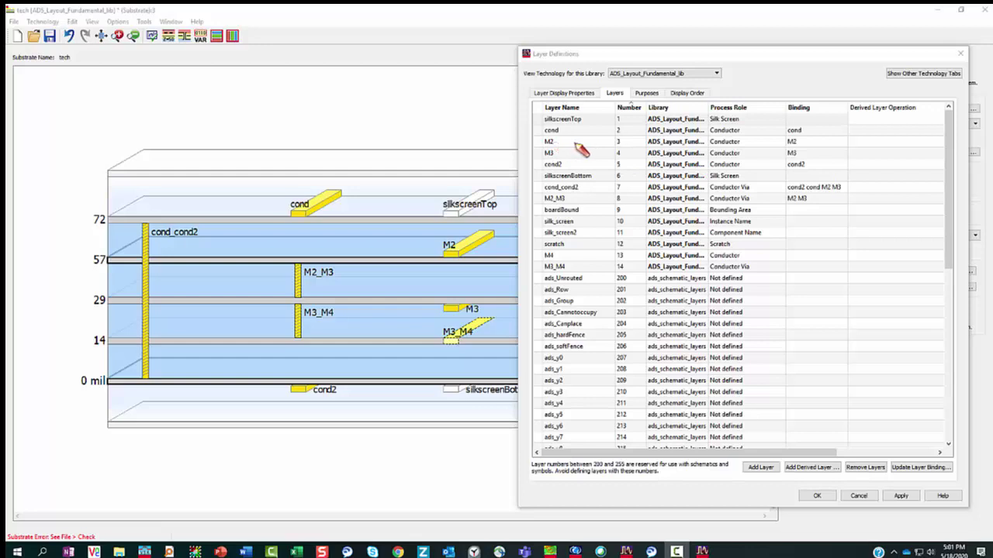
{"action": "left_click", "coordinate": [793, 142]}
{"action": "key", "text": "Delete"}
{"action": "left_click", "coordinate": [919, 467]}
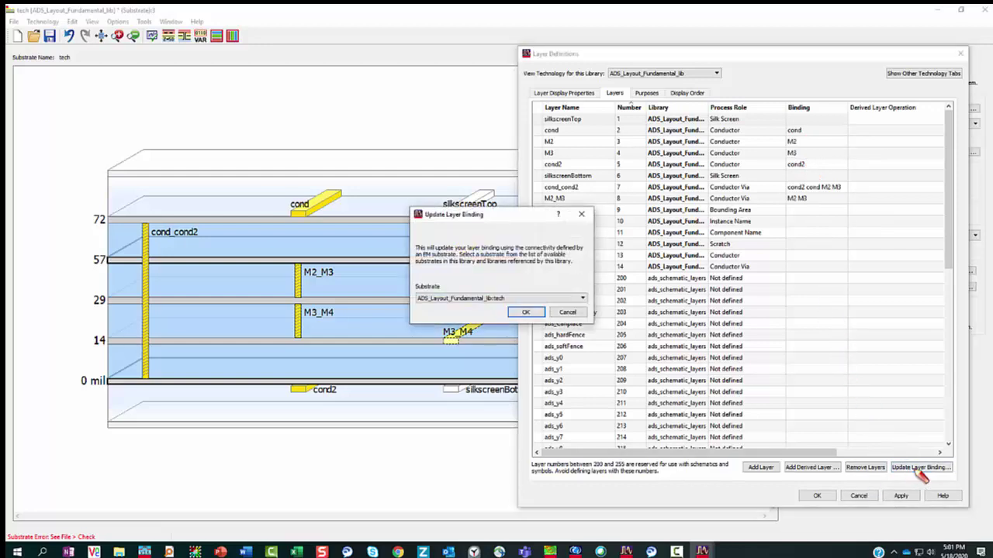
{"action": "left_click", "coordinate": [524, 313]}
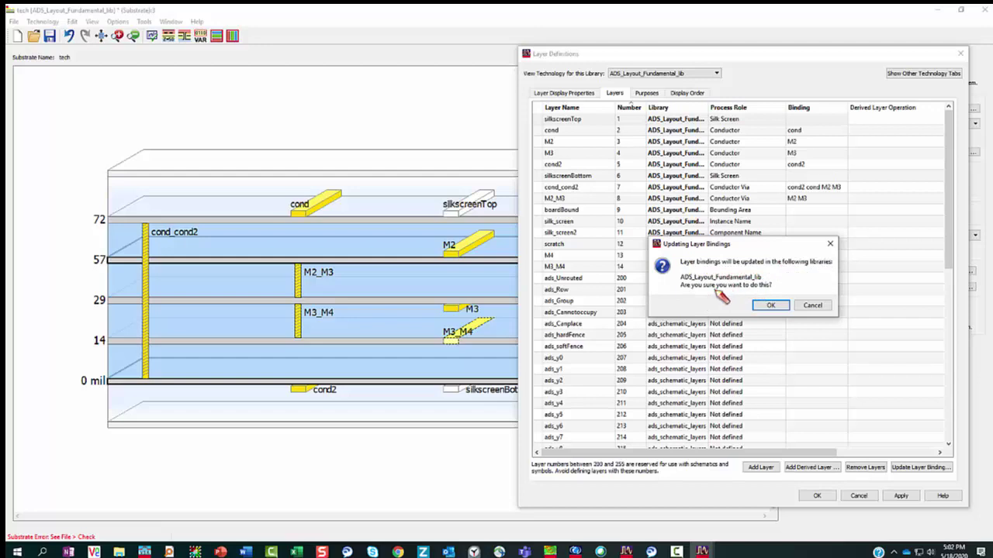
{"action": "left_click", "coordinate": [771, 306]}
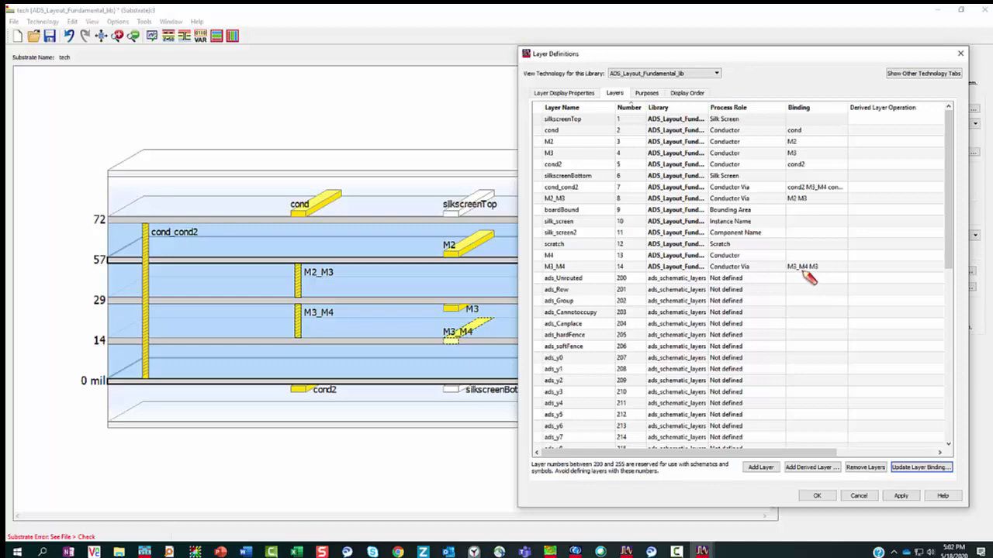
Step: Apply and close the layer definitions, and close the tech substrate with its changes saved
{"action": "left_click", "coordinate": [900, 496]}
{"action": "left_click", "coordinate": [818, 496]}
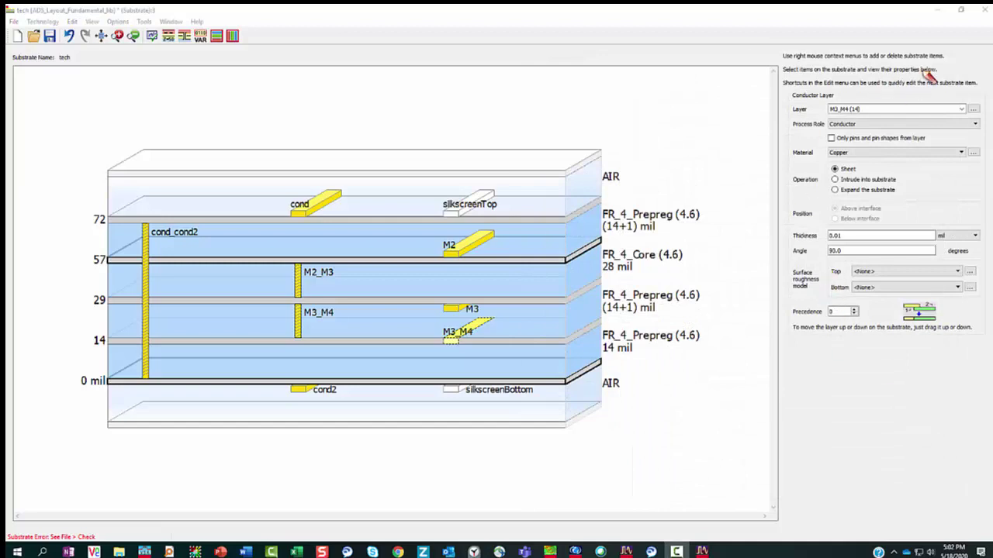
{"action": "left_click", "coordinate": [984, 17]}
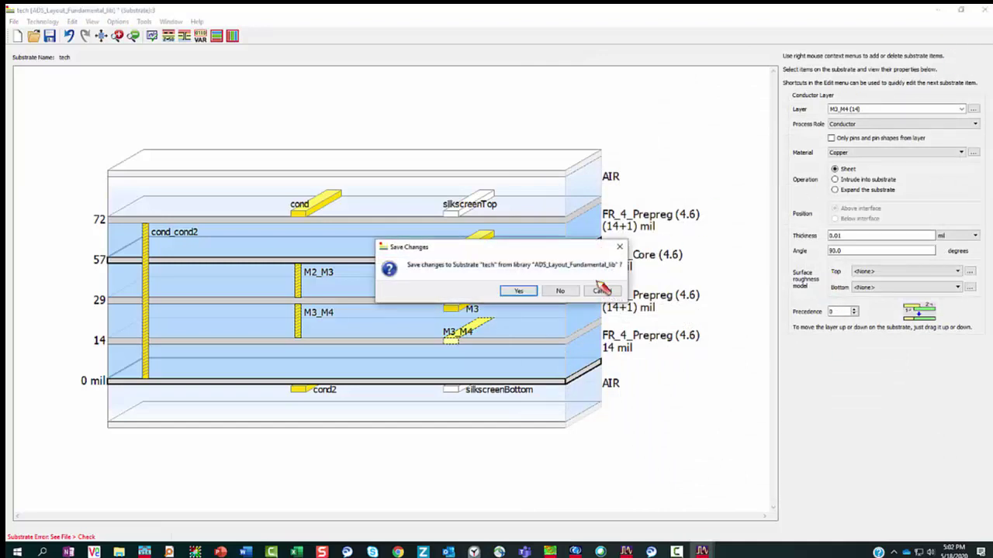
{"action": "left_click", "coordinate": [515, 291]}
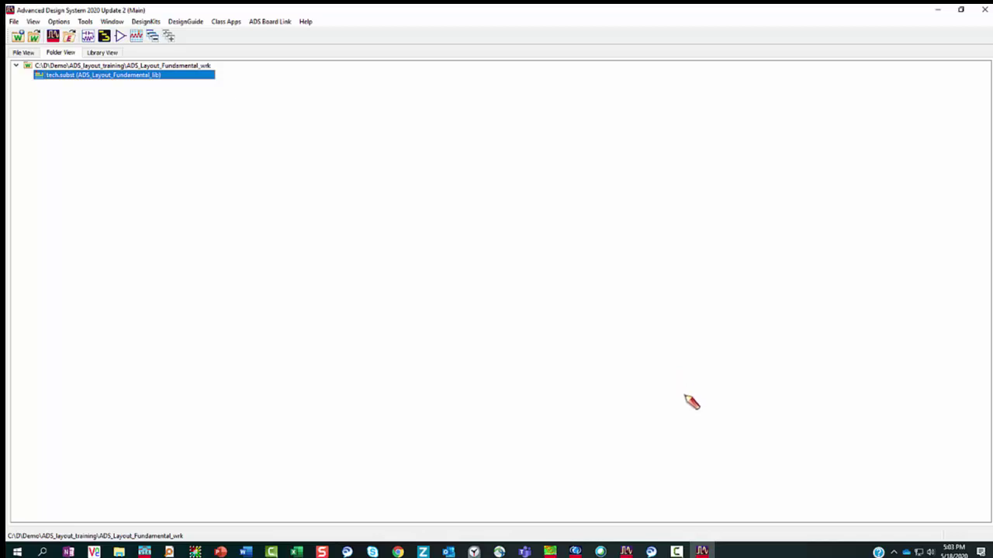
Step: Create a new library named Dependent_lib in the workspace without setting up its layout technology immediately
{"action": "left_click", "coordinate": [14, 22]}
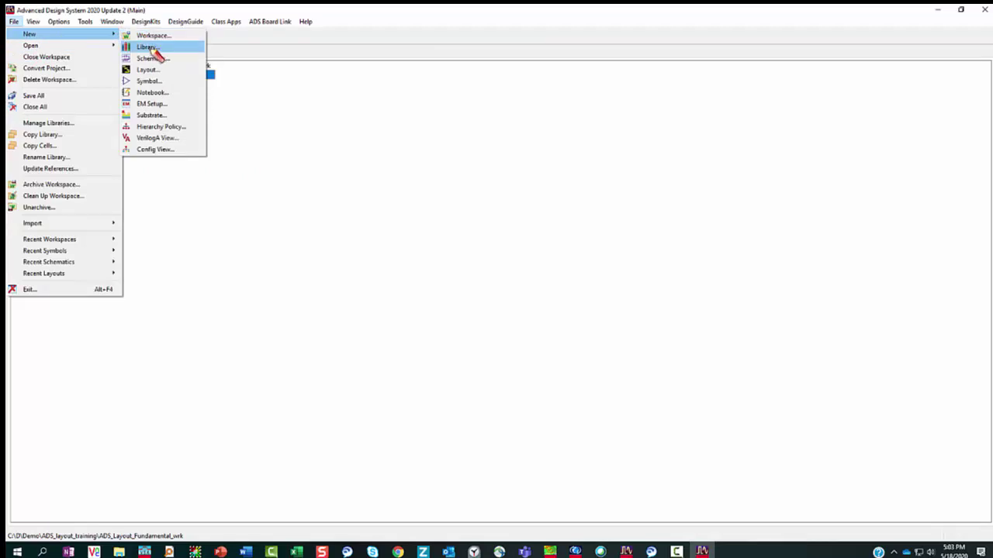
{"action": "left_click", "coordinate": [155, 48]}
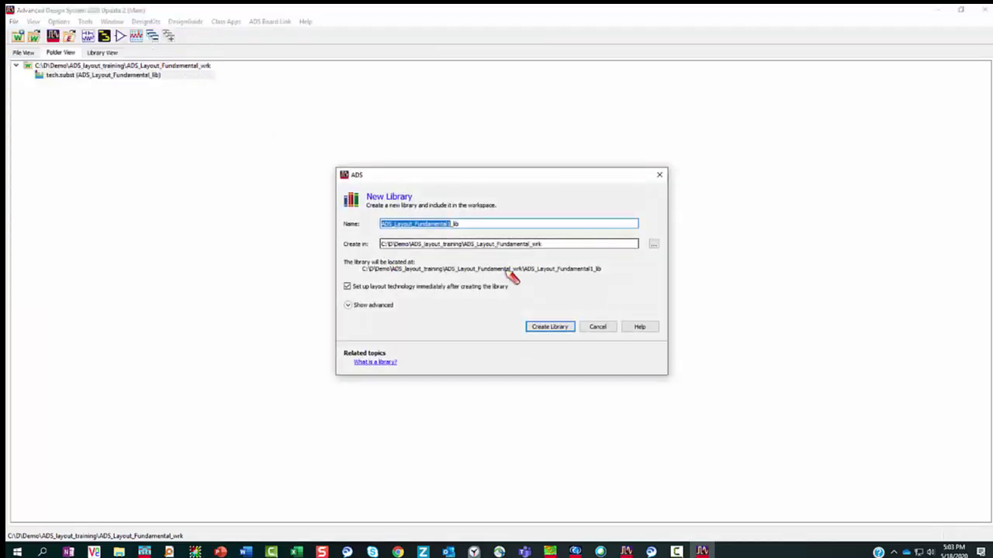
{"action": "type", "text": "Depe"}
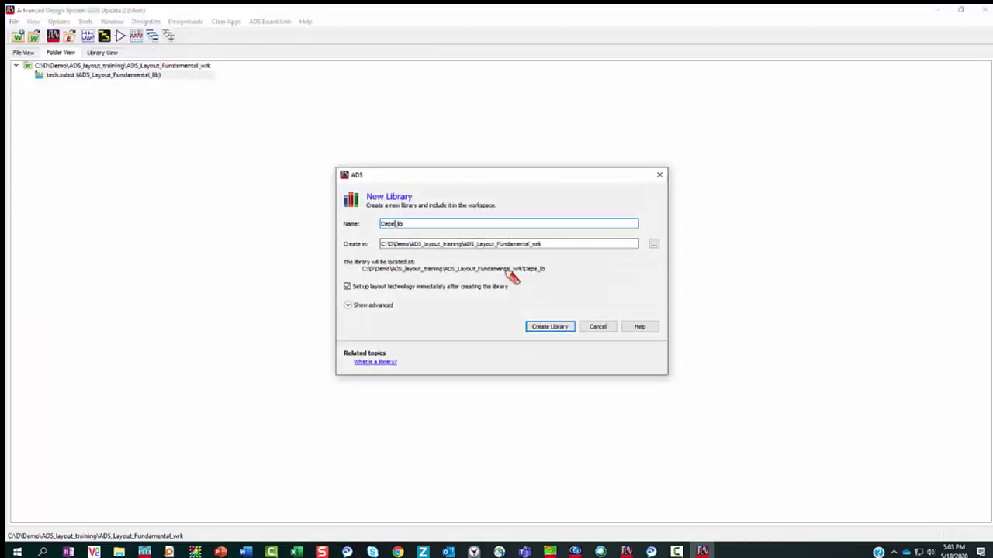
{"action": "type", "text": "ndent"}
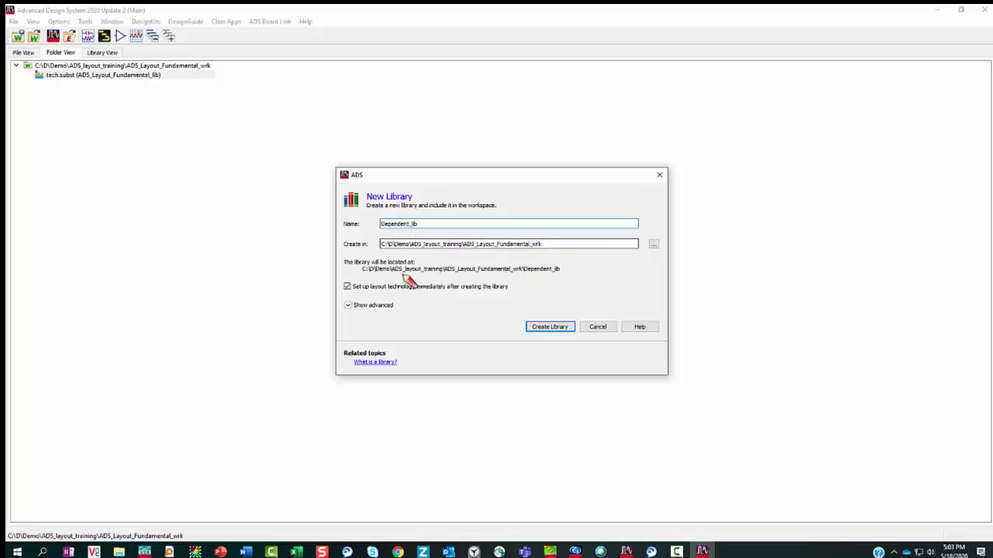
{"action": "left_click", "coordinate": [347, 286]}
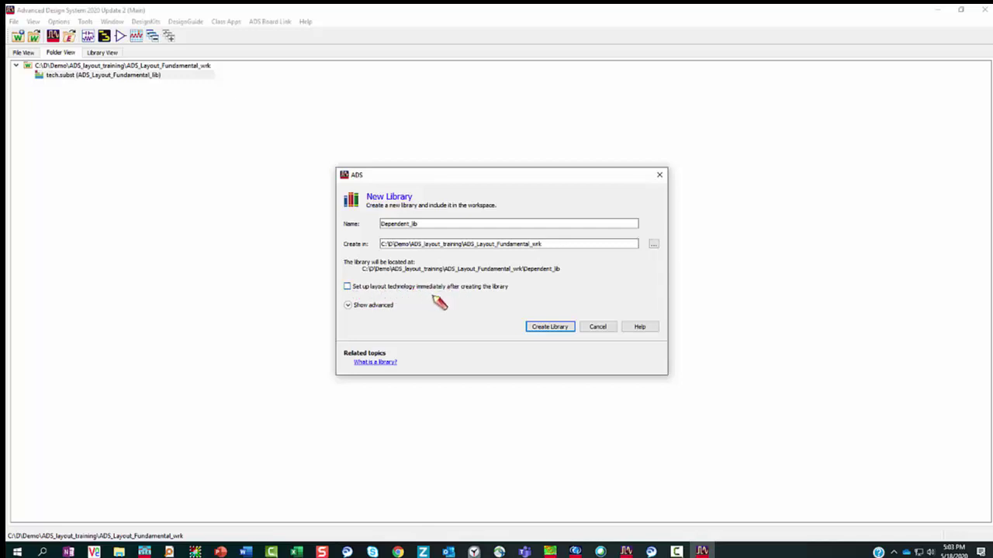
{"action": "left_click", "coordinate": [543, 328]}
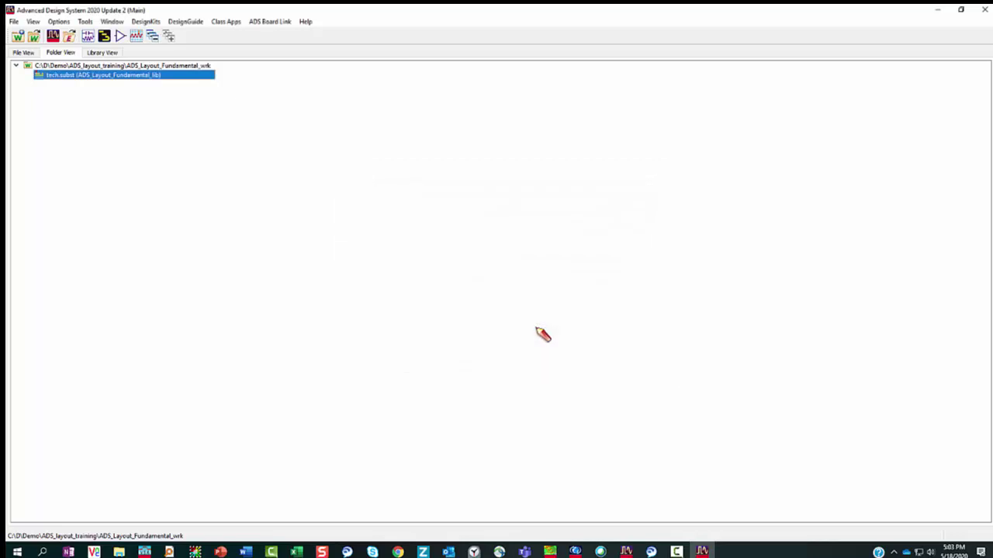
Step: Show the workspace's libraries and open the technology setup for Dependent_lib
{"action": "left_click", "coordinate": [98, 52]}
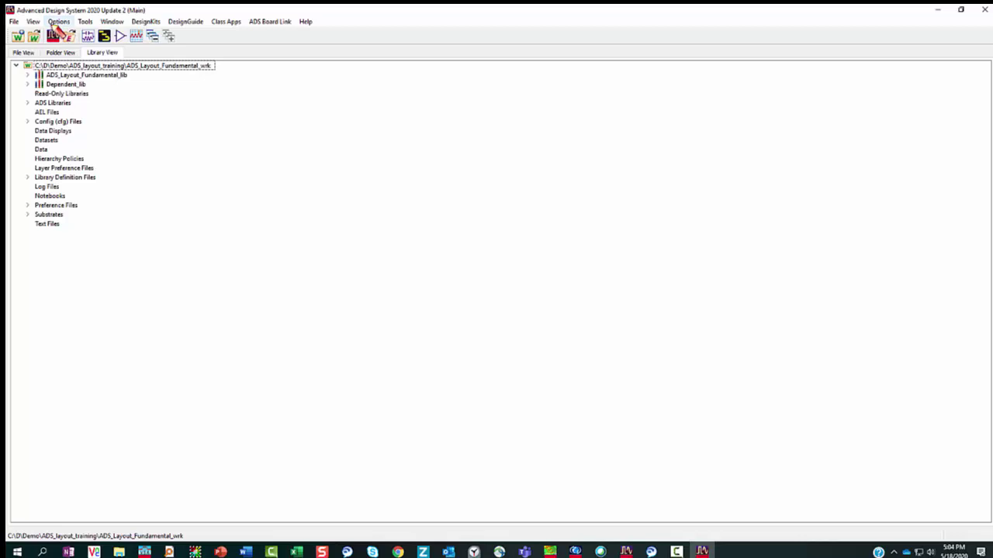
{"action": "left_click", "coordinate": [58, 22]}
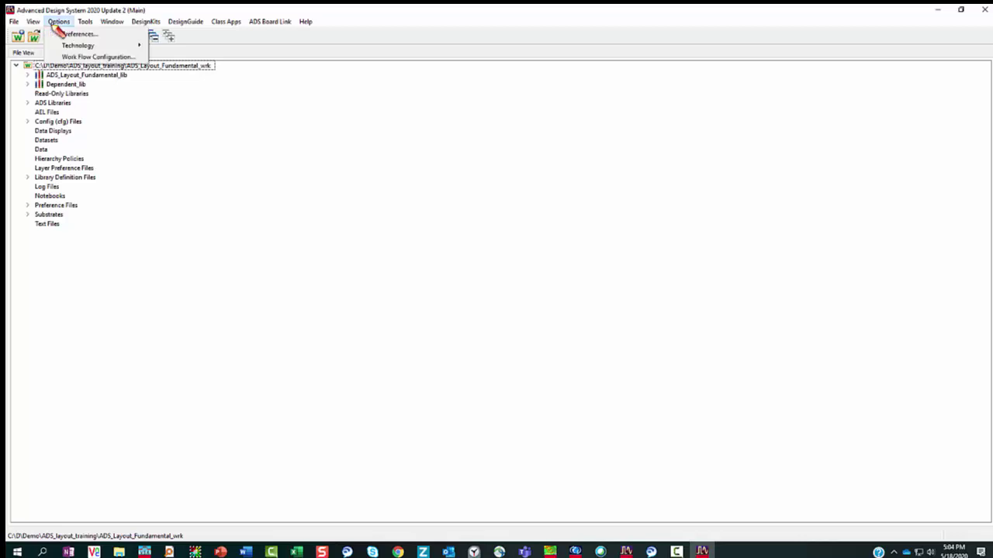
{"action": "mouse_move", "coordinate": [95, 49]}
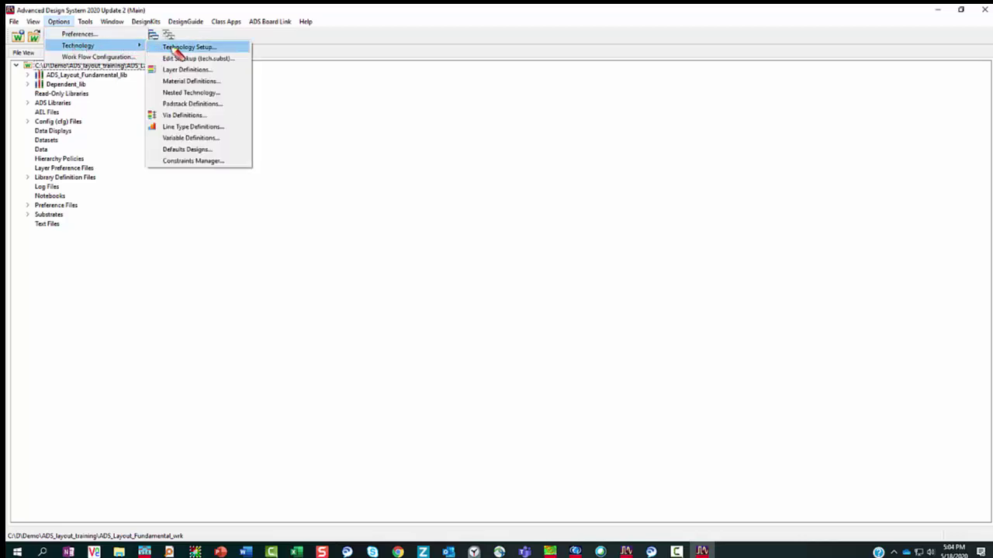
{"action": "left_click", "coordinate": [182, 48]}
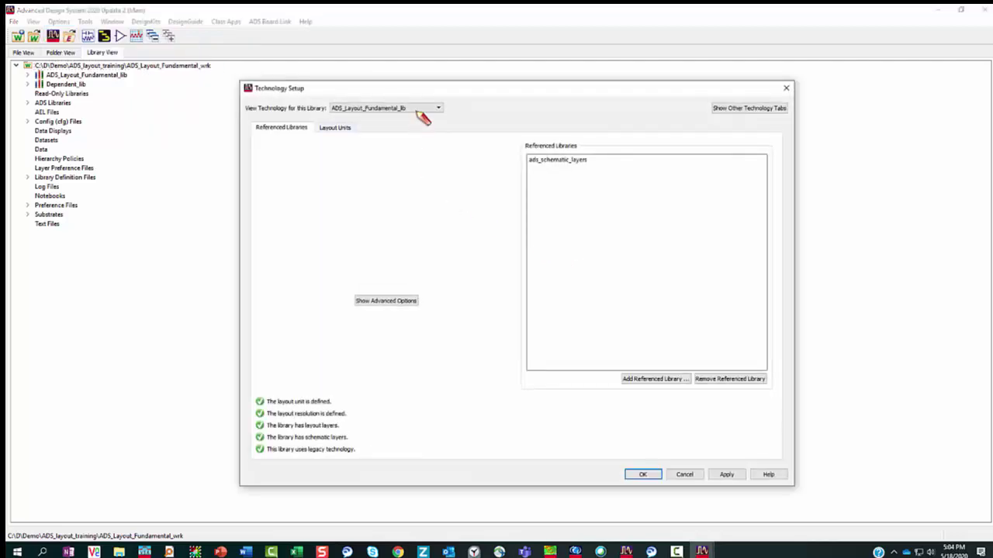
{"action": "left_click", "coordinate": [422, 109]}
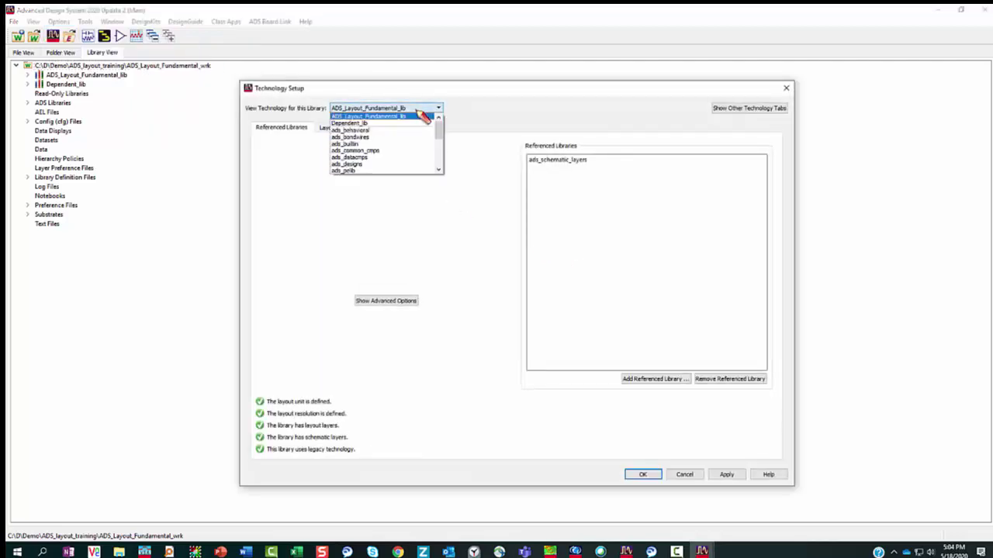
{"action": "left_click", "coordinate": [398, 124]}
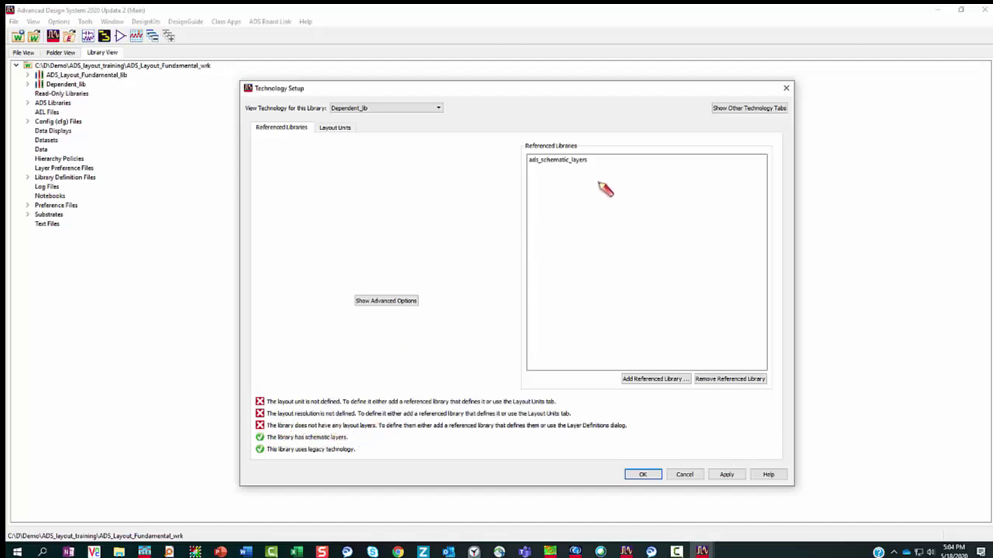
Step: Add ADS_Layout_Fundamental_lib as a referenced library of Dependent_lib and check its layout units
{"action": "left_click", "coordinate": [579, 161]}
{"action": "left_click", "coordinate": [654, 380]}
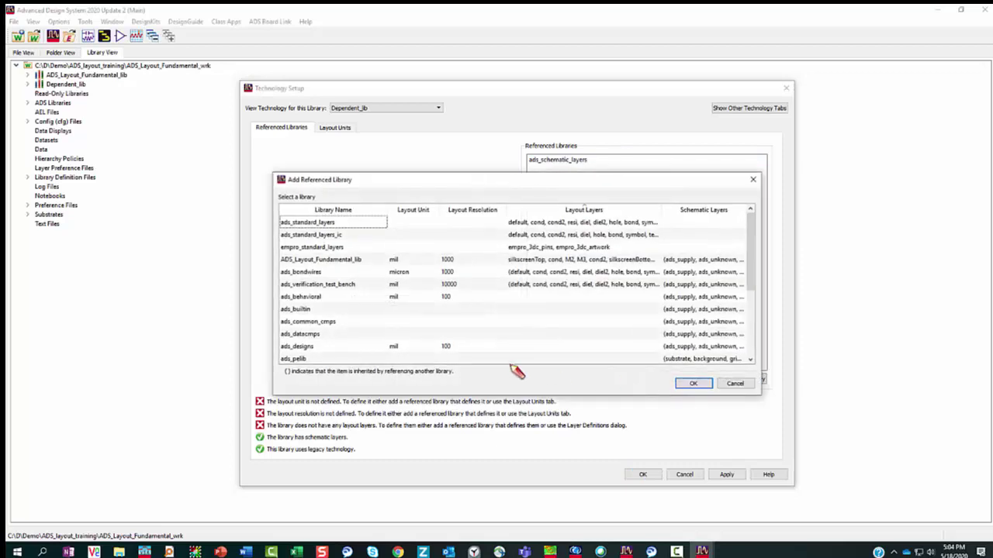
{"action": "left_click", "coordinate": [318, 260]}
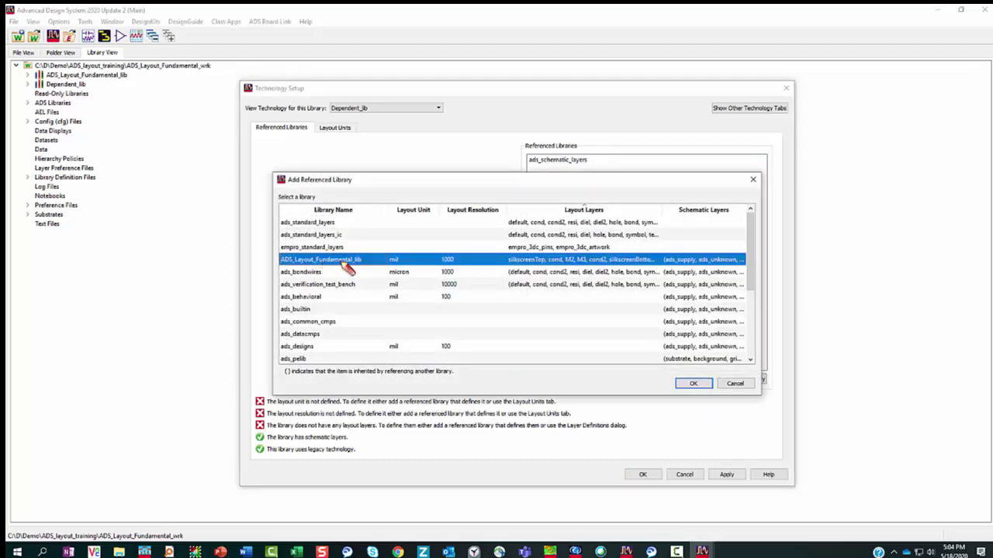
{"action": "left_click", "coordinate": [694, 384]}
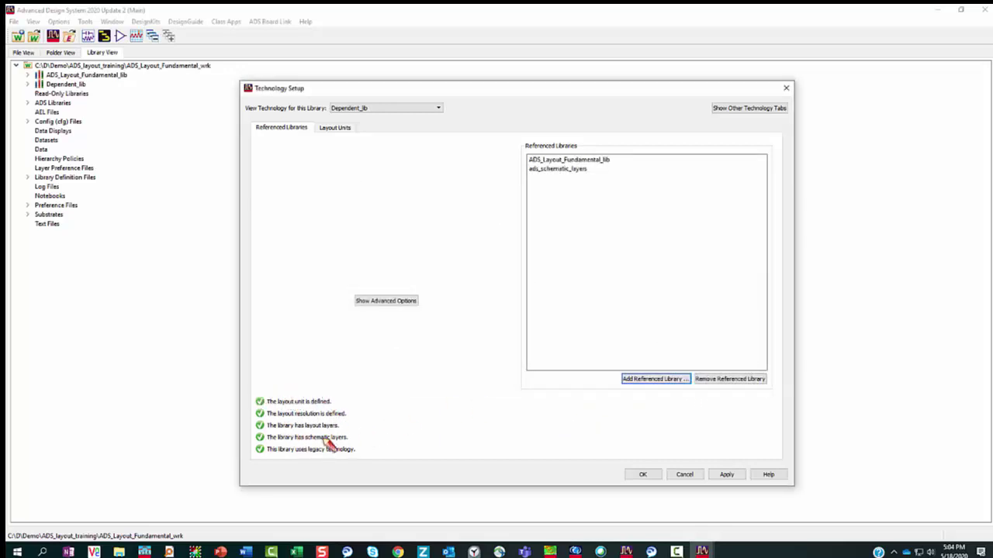
{"action": "left_click", "coordinate": [333, 129]}
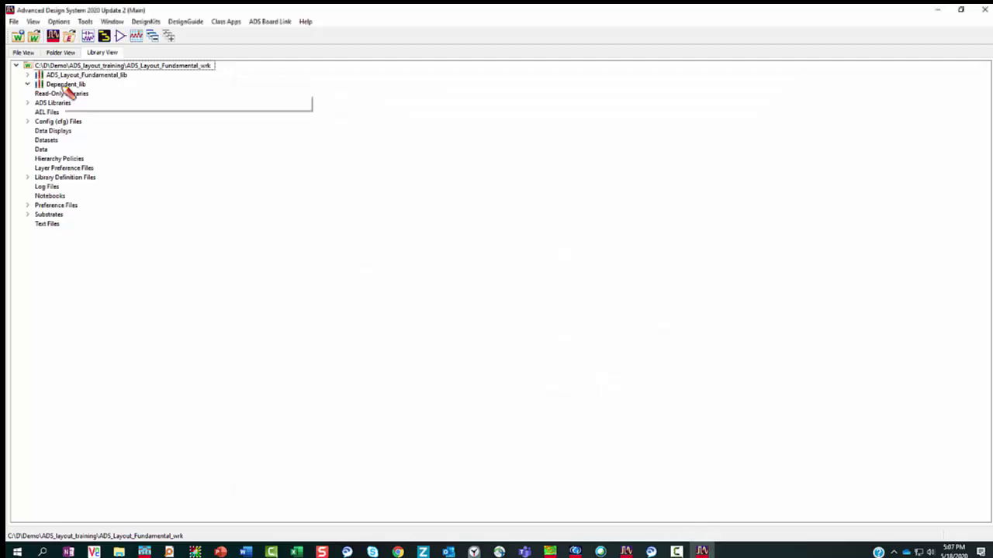
Step: Create a layout for a cell named Dependent in Dependent_lib, check its layer list, and close the layout
{"action": "left_click", "coordinate": [66, 85]}
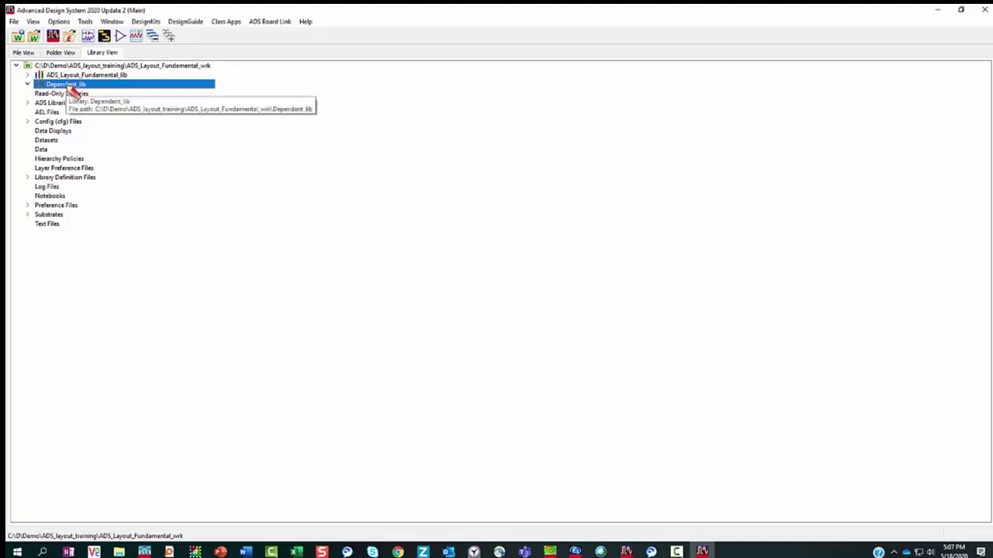
{"action": "right_click", "coordinate": [72, 90]}
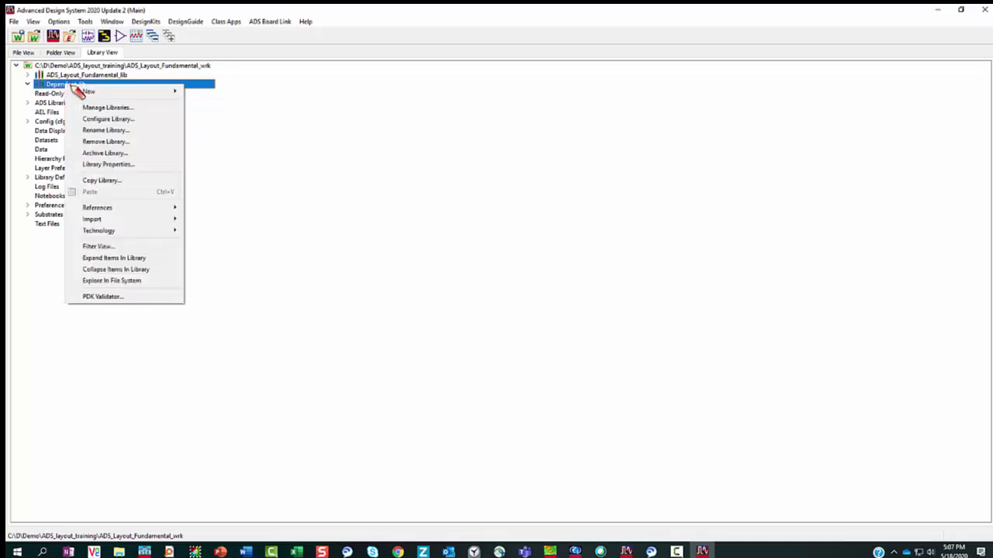
{"action": "mouse_move", "coordinate": [140, 93]}
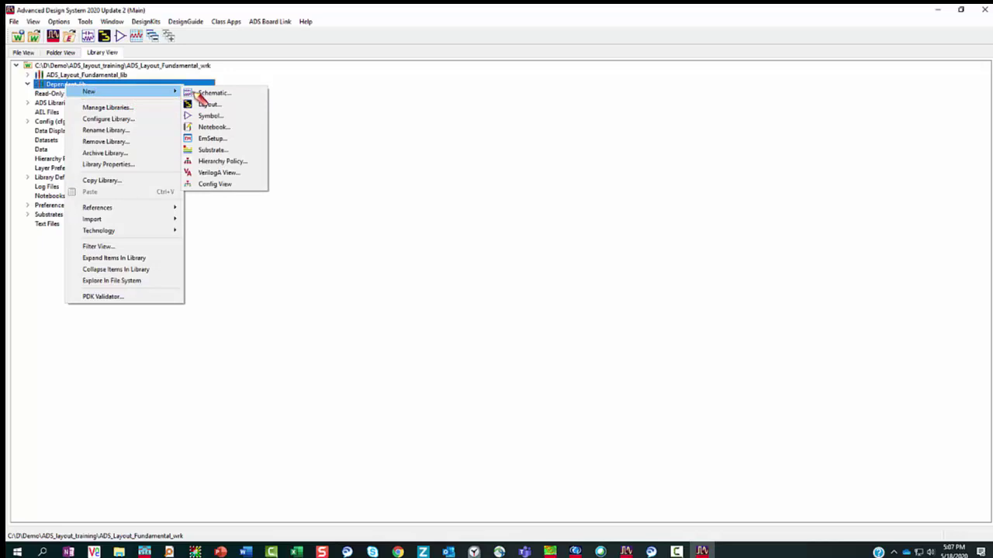
{"action": "left_click", "coordinate": [208, 104]}
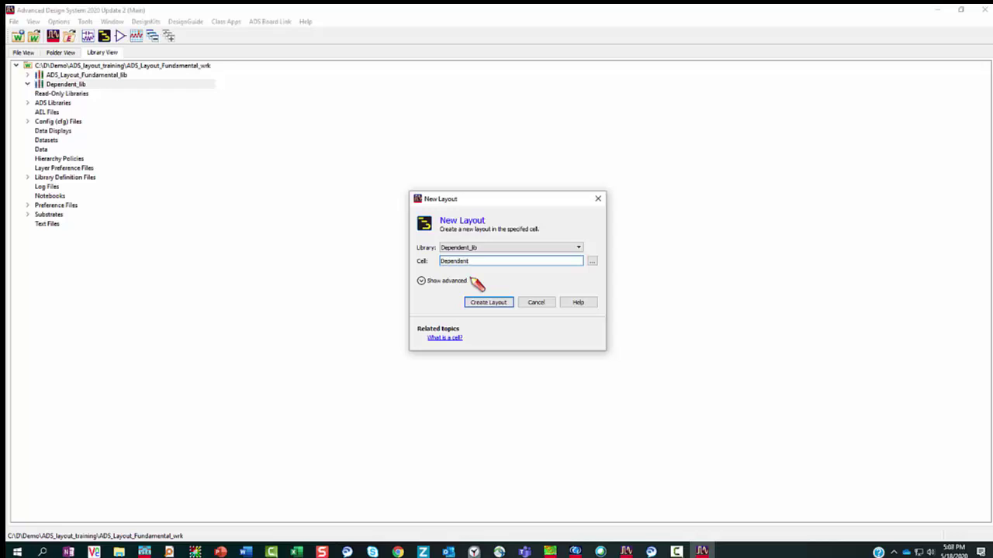
{"action": "left_click", "coordinate": [488, 303]}
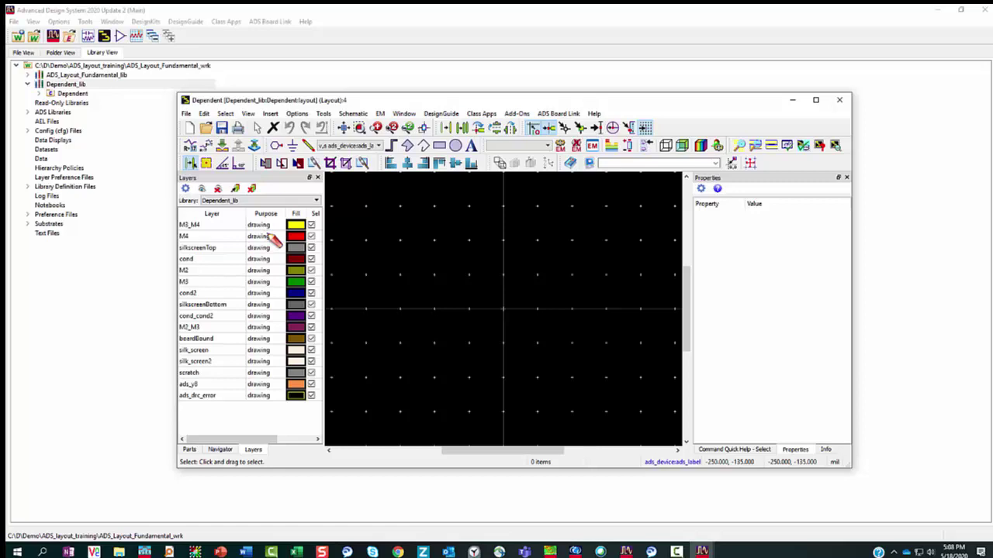
{"action": "left_click", "coordinate": [843, 102]}
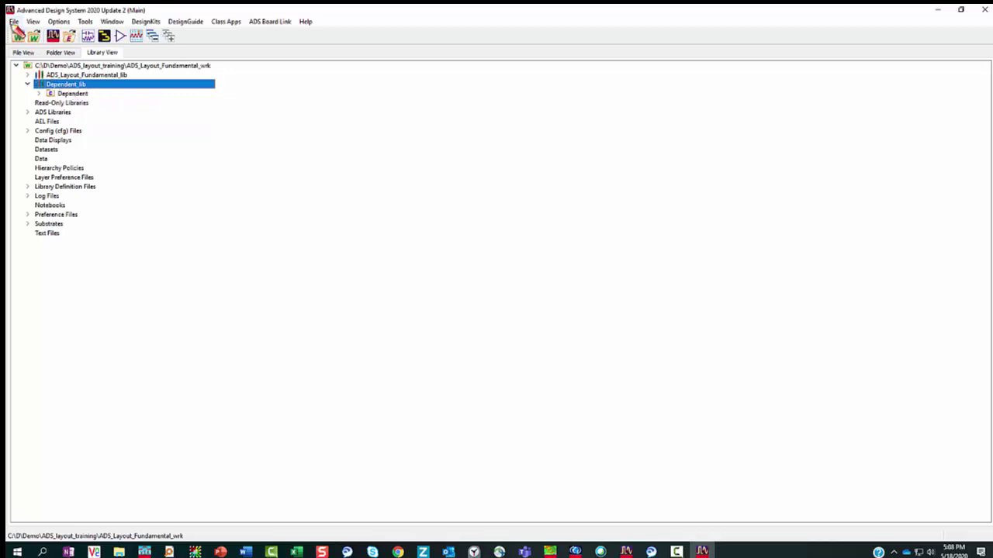
Step: Create a new library named EasyWayToAddReferenceLibrary_lib with immediate layout technology setup and ADS-only technology compatibility
{"action": "left_click", "coordinate": [13, 22]}
{"action": "mouse_move", "coordinate": [46, 35]}
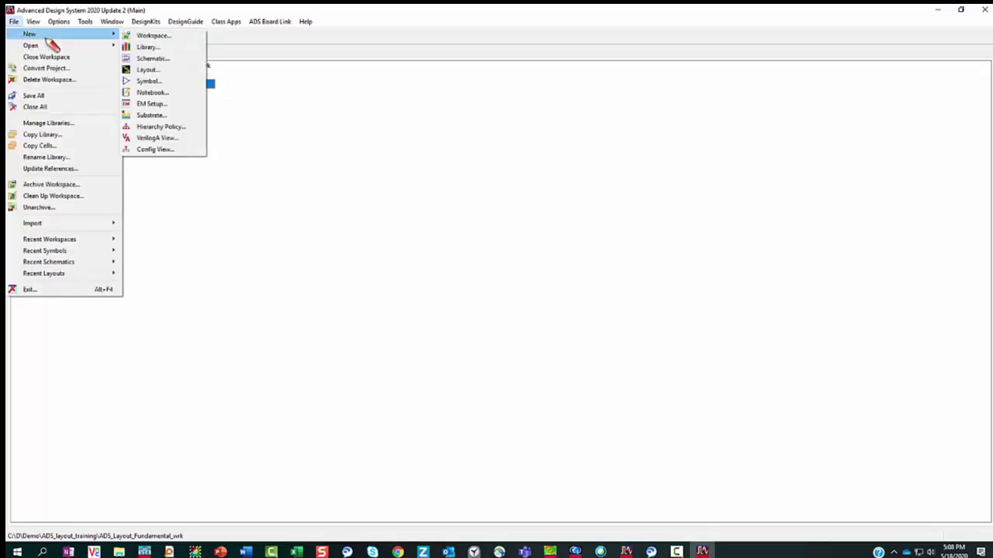
{"action": "left_click", "coordinate": [147, 46]}
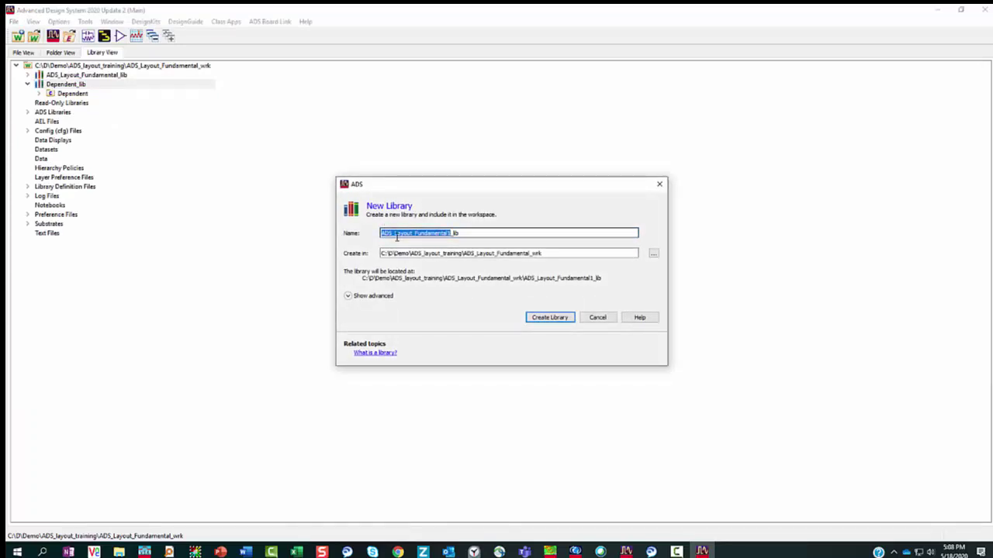
{"action": "type", "text": "EasyWayToAddReferenceLibrary"}
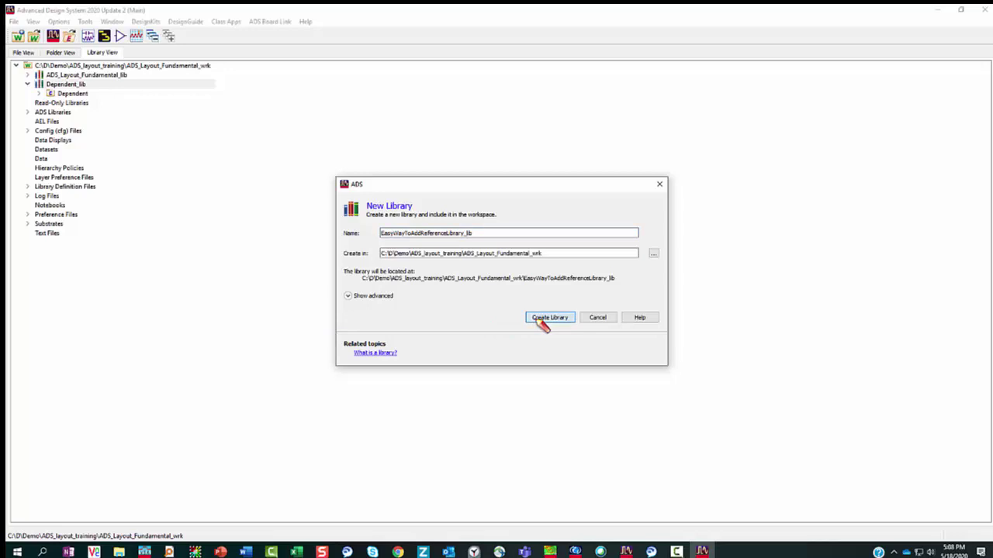
{"action": "left_click", "coordinate": [348, 296]}
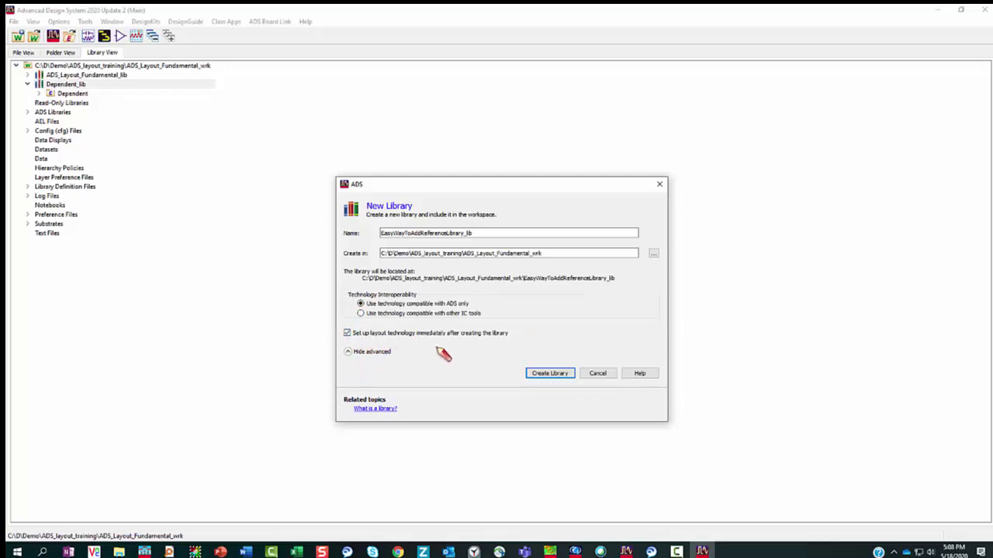
{"action": "left_click", "coordinate": [550, 374]}
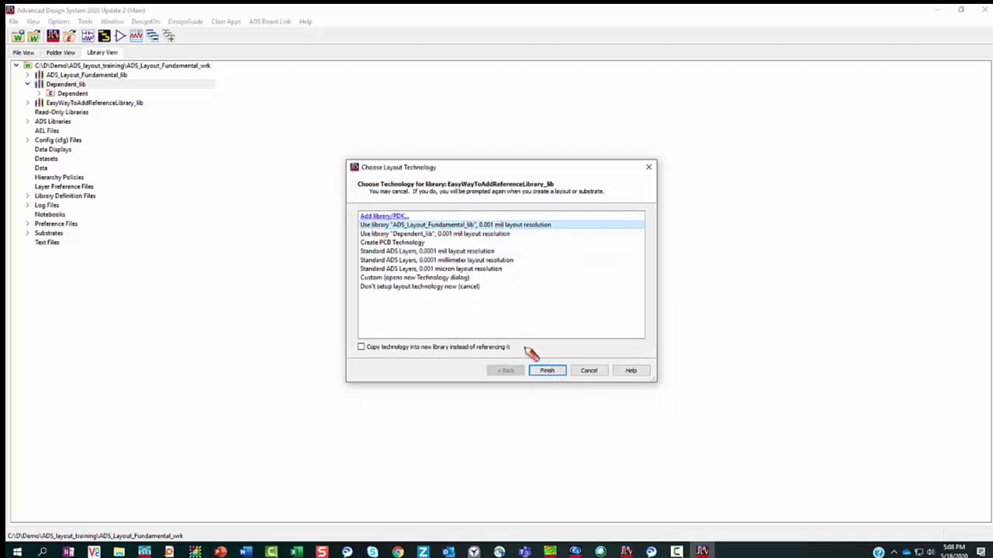
Step: Make EasyWayToAddReferenceLibrary_lib reference the ADS_Layout_Fundamental_lib technology with 0.001 mil resolution, and show its technology setup
{"action": "left_click", "coordinate": [547, 372]}
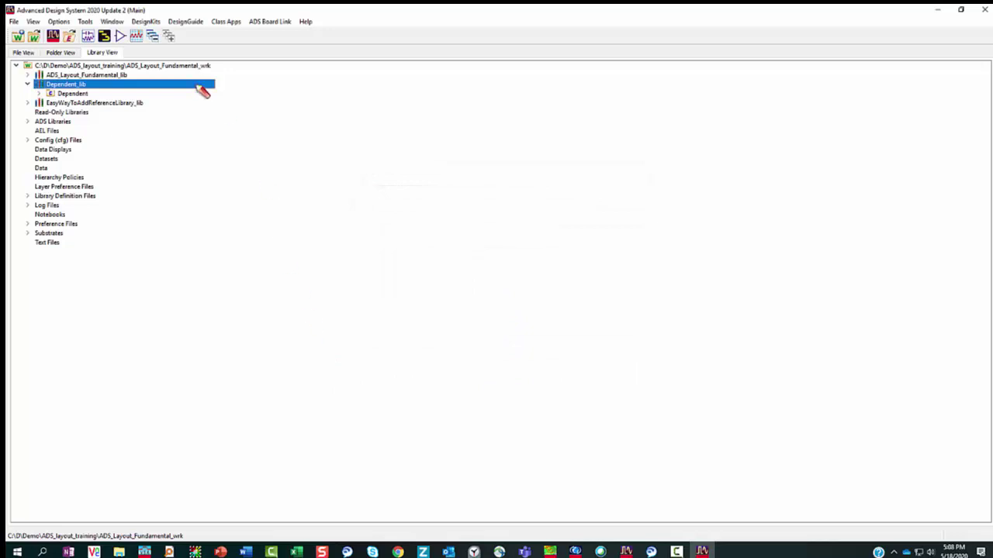
{"action": "left_click", "coordinate": [59, 22]}
{"action": "mouse_move", "coordinate": [96, 47]}
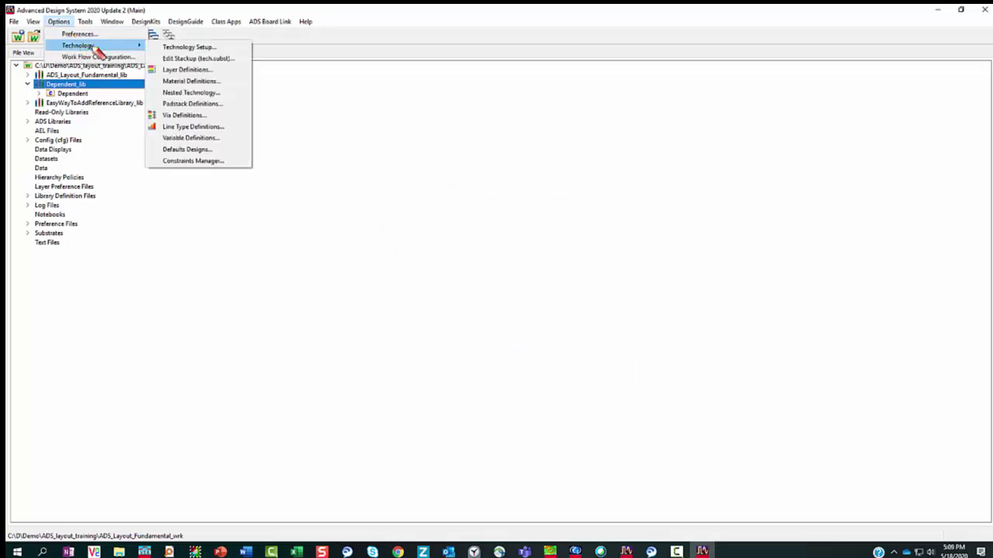
{"action": "left_click", "coordinate": [203, 47]}
{"action": "left_click", "coordinate": [397, 109]}
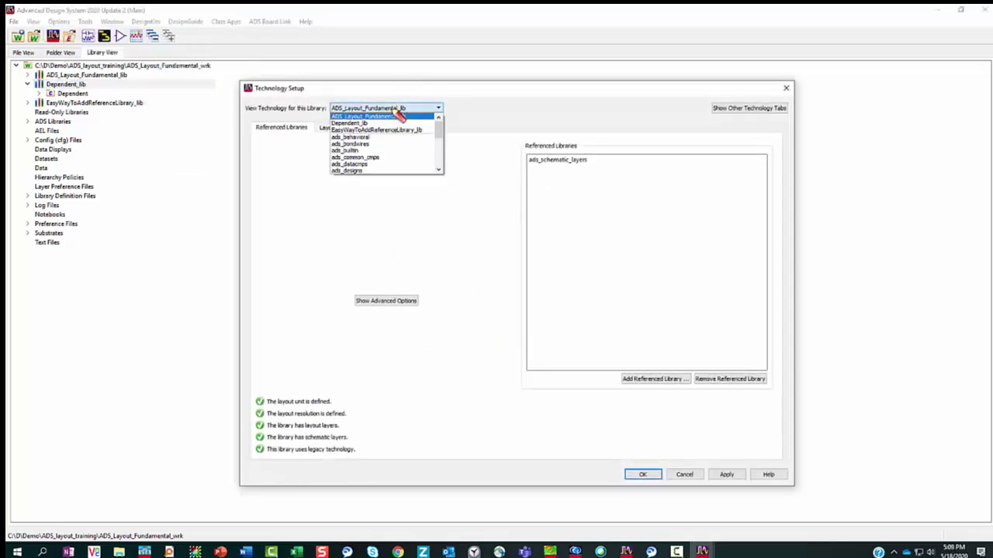
{"action": "left_click", "coordinate": [392, 129]}
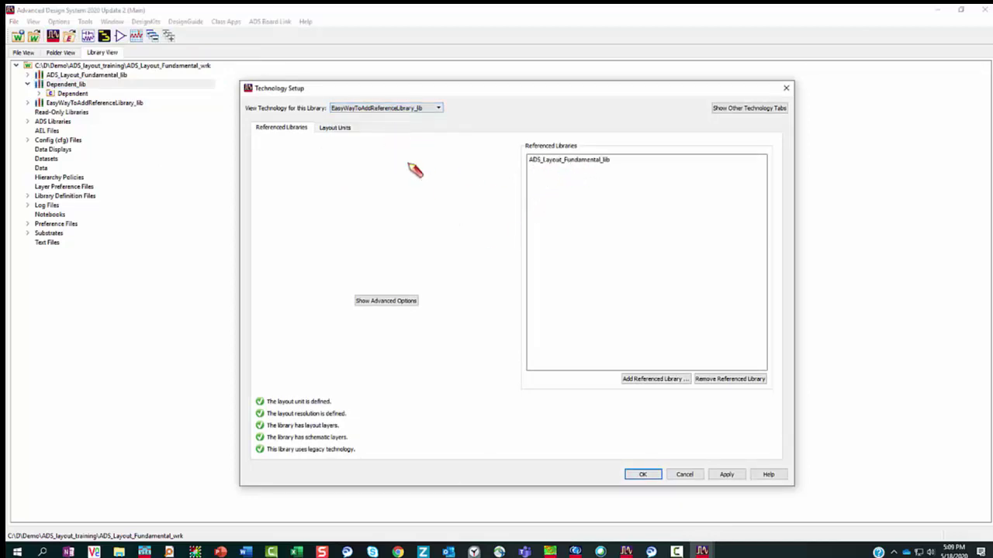
Step: Check the layout units and layer display properties of EasyWayToAddReferenceLibrary_lib, including the other technology settings, and close the setup
{"action": "left_click", "coordinate": [335, 128]}
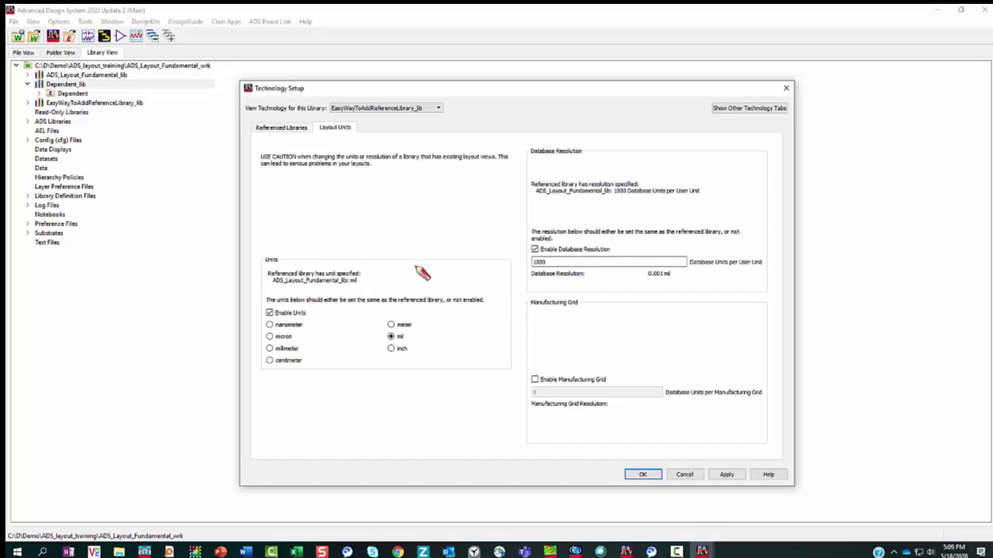
{"action": "left_click", "coordinate": [737, 109]}
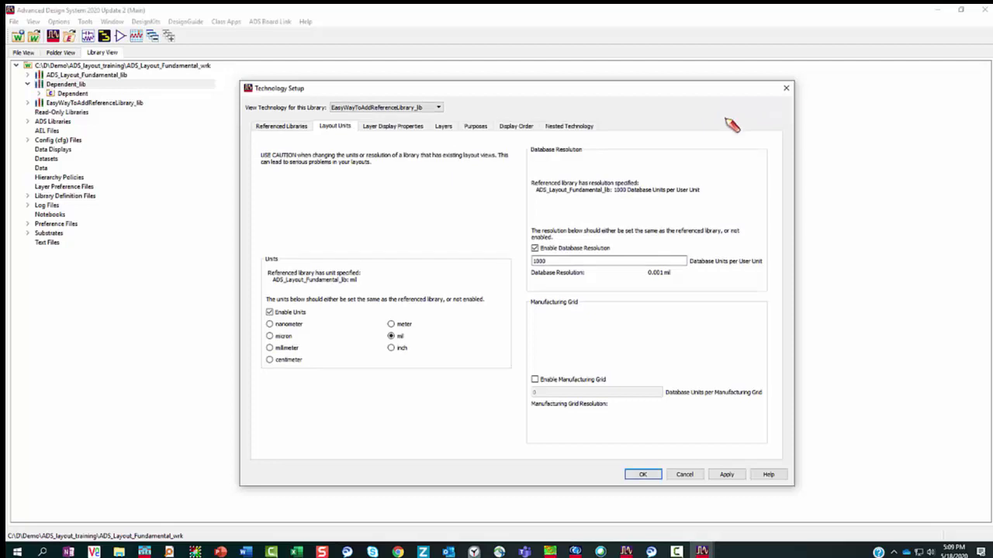
{"action": "left_click", "coordinate": [388, 128]}
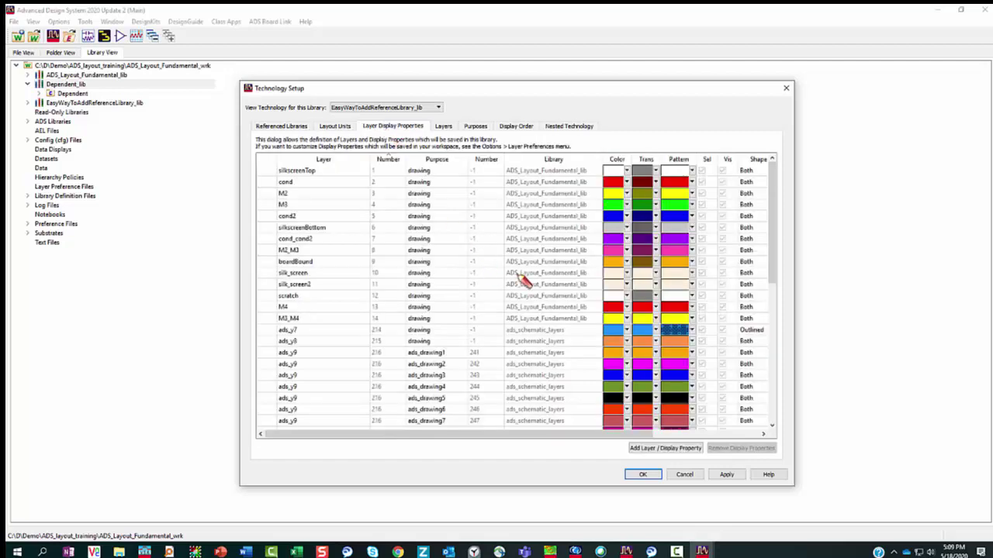
{"action": "scroll", "coordinate": [543, 281], "scroll_direction": "down", "scroll_amount": 1}
{"action": "scroll", "coordinate": [543, 281], "scroll_direction": "up", "scroll_amount": 1}
{"action": "left_click", "coordinate": [643, 475]}
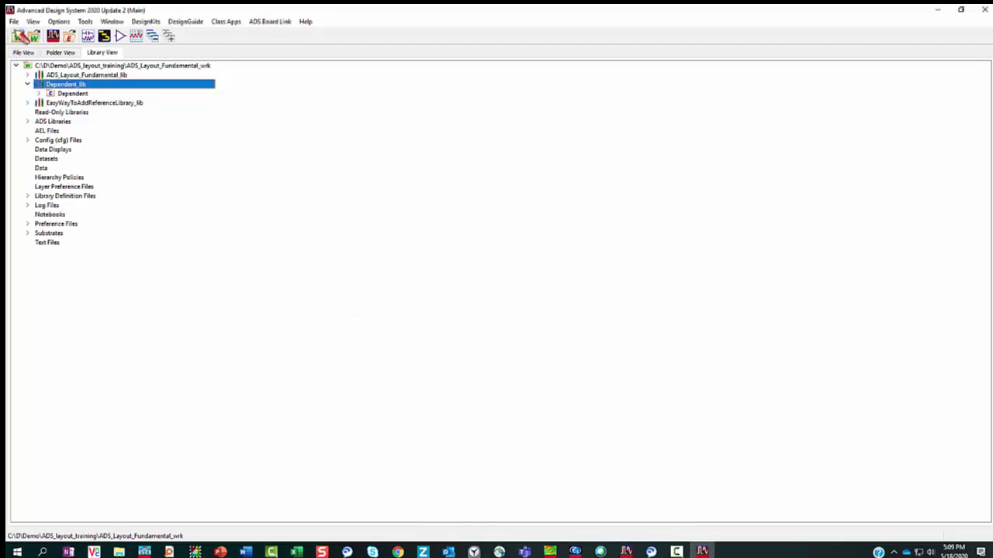
Step: Create a library named MakeReferneceLibraryEditable_lib and copy the ADS_Layout_Fundamental_lib layout technology into it instead of referencing it
{"action": "left_click", "coordinate": [14, 22]}
{"action": "mouse_move", "coordinate": [54, 35]}
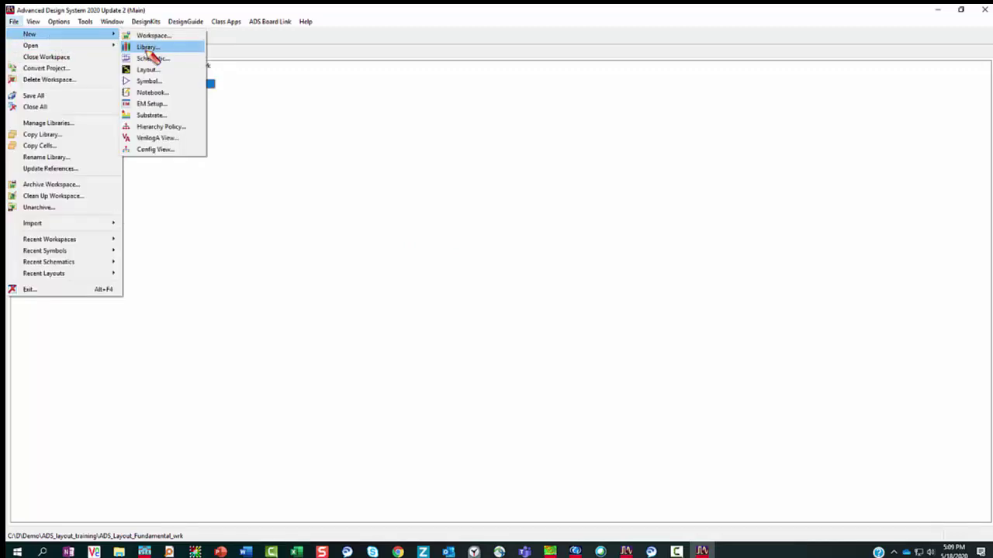
{"action": "left_click", "coordinate": [150, 48]}
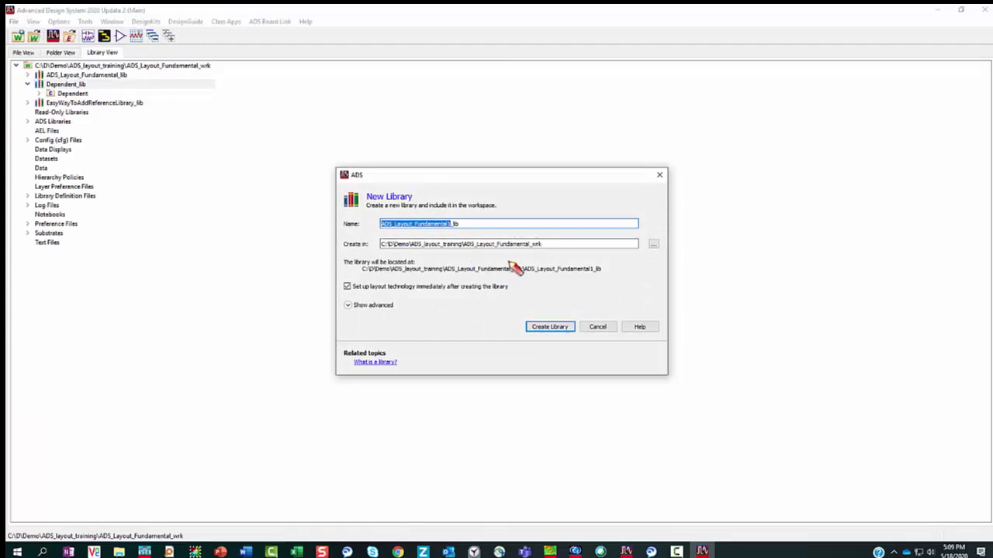
{"action": "type", "text": "MakeRefernceLibraryEditable"}
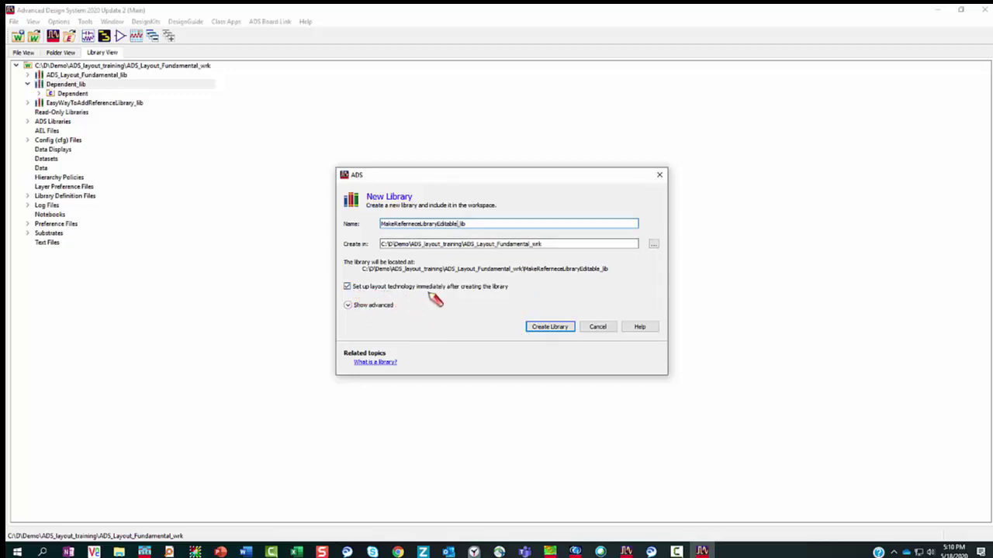
{"action": "left_click", "coordinate": [541, 328]}
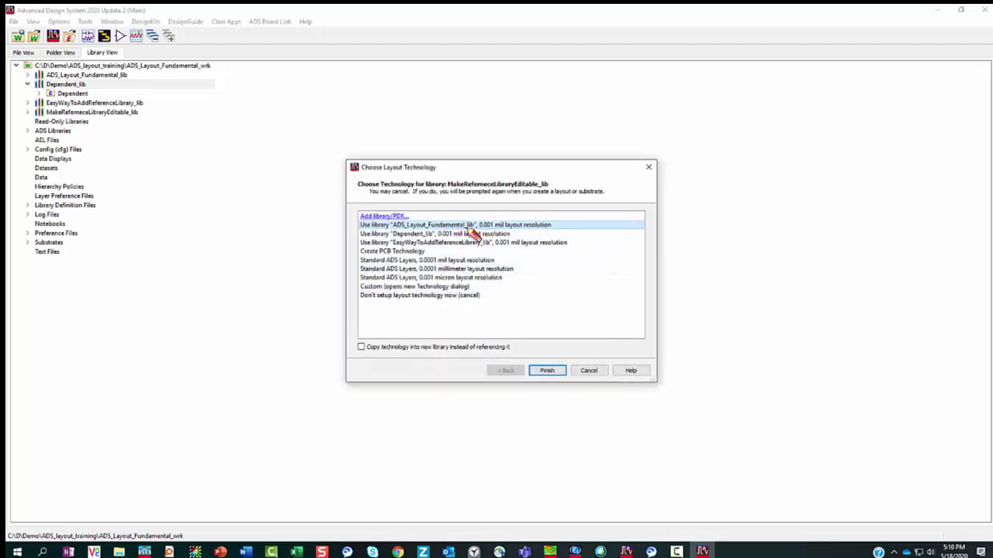
{"action": "left_click", "coordinate": [361, 348]}
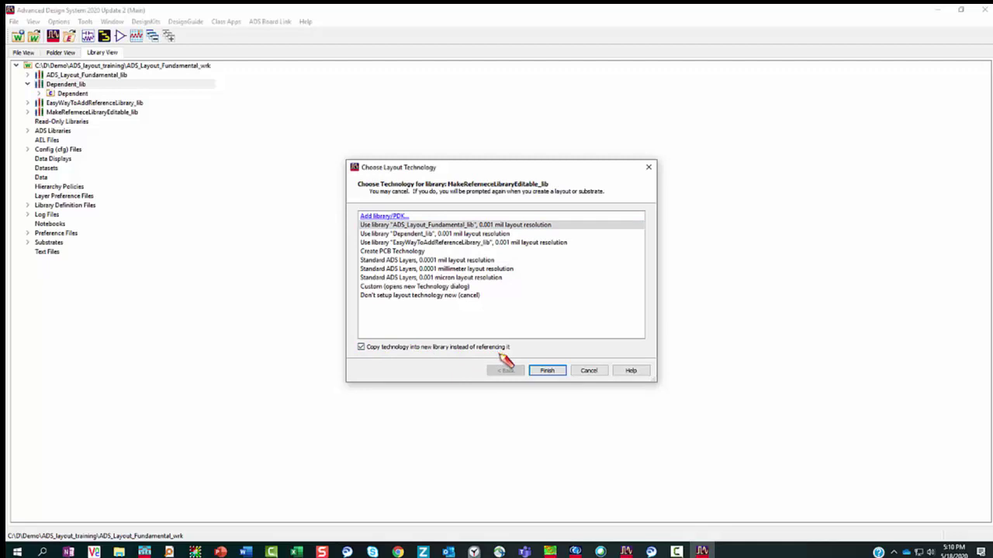
{"action": "left_click", "coordinate": [546, 370]}
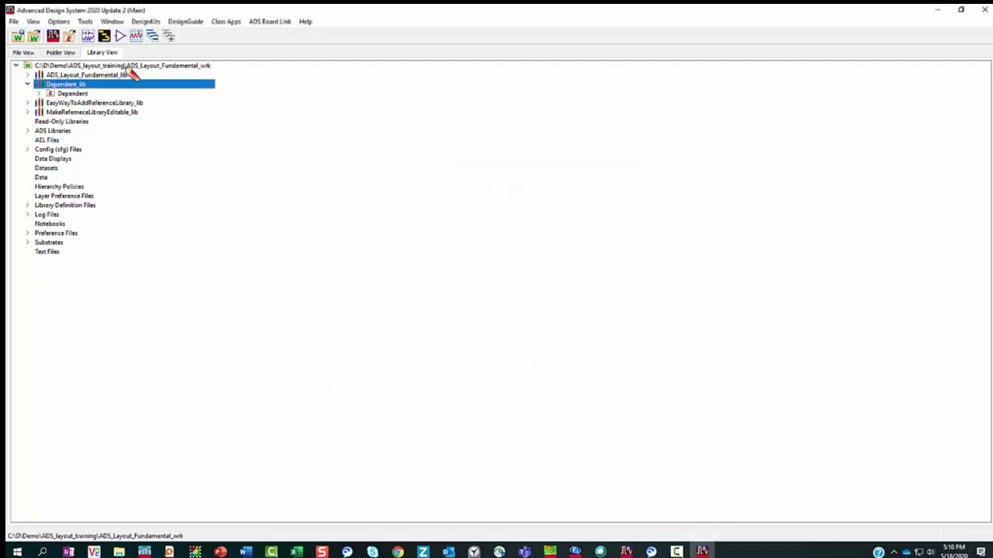
Step: Open the technology setup for MakeReferneceLibraryEditable_lib and check its referenced libraries
{"action": "left_click", "coordinate": [59, 22]}
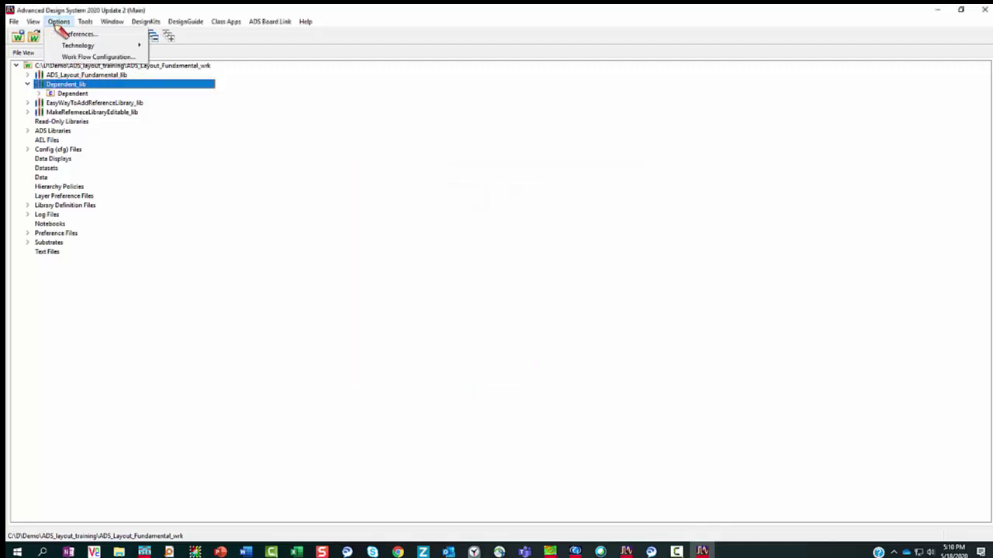
{"action": "mouse_move", "coordinate": [93, 46]}
{"action": "left_click", "coordinate": [189, 47]}
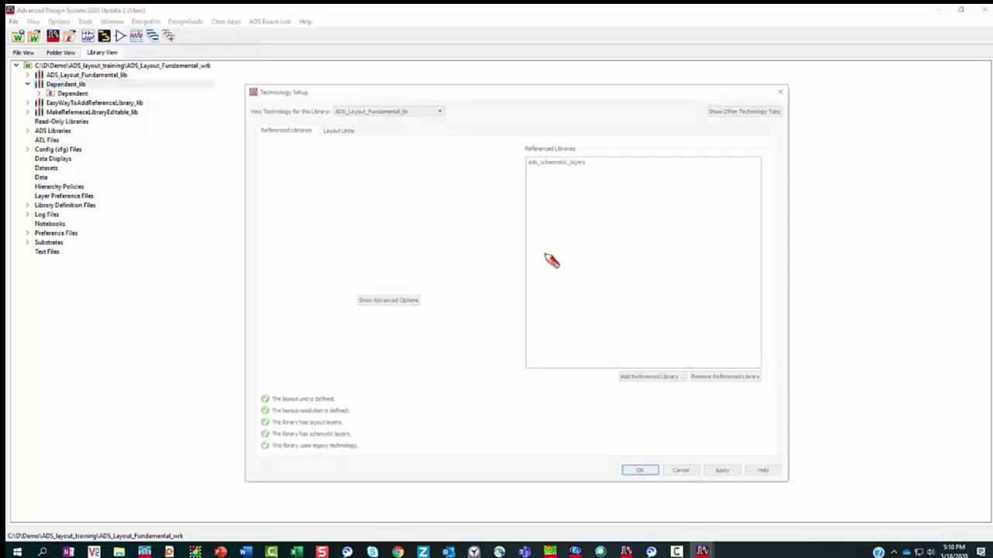
{"action": "left_click", "coordinate": [419, 110]}
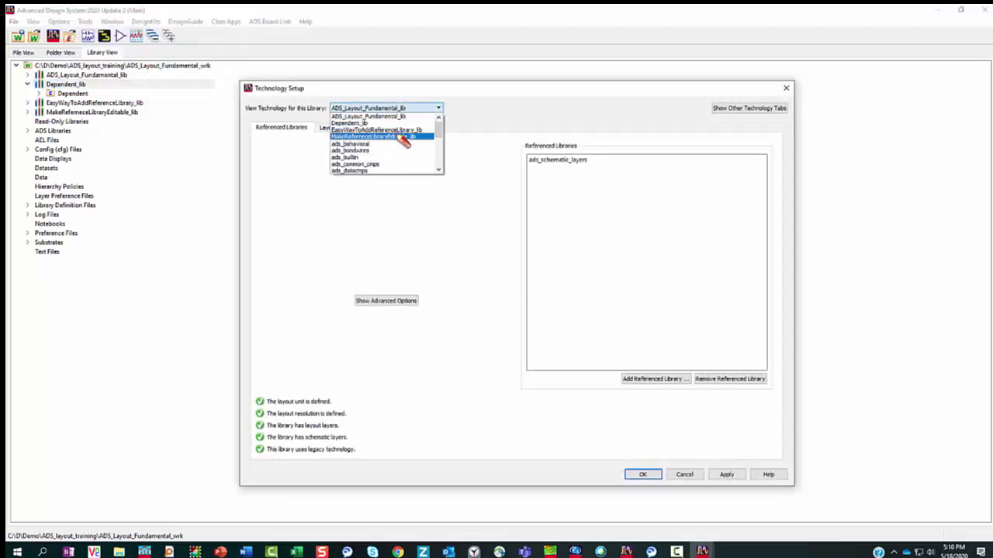
{"action": "left_click", "coordinate": [404, 138]}
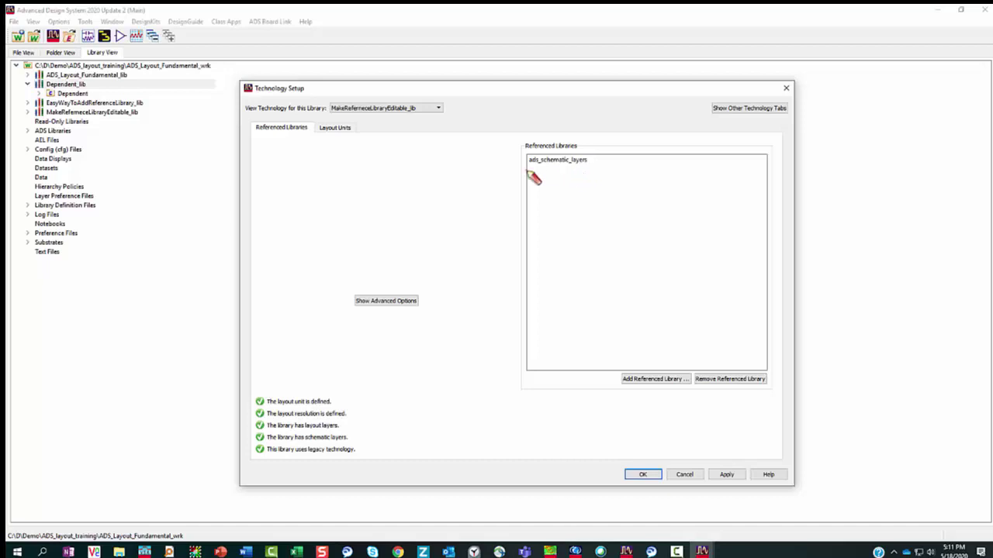
Step: Check the layout units of MakeReferneceLibraryEditable_lib and which library owns each layer in its display properties
{"action": "left_click", "coordinate": [338, 129]}
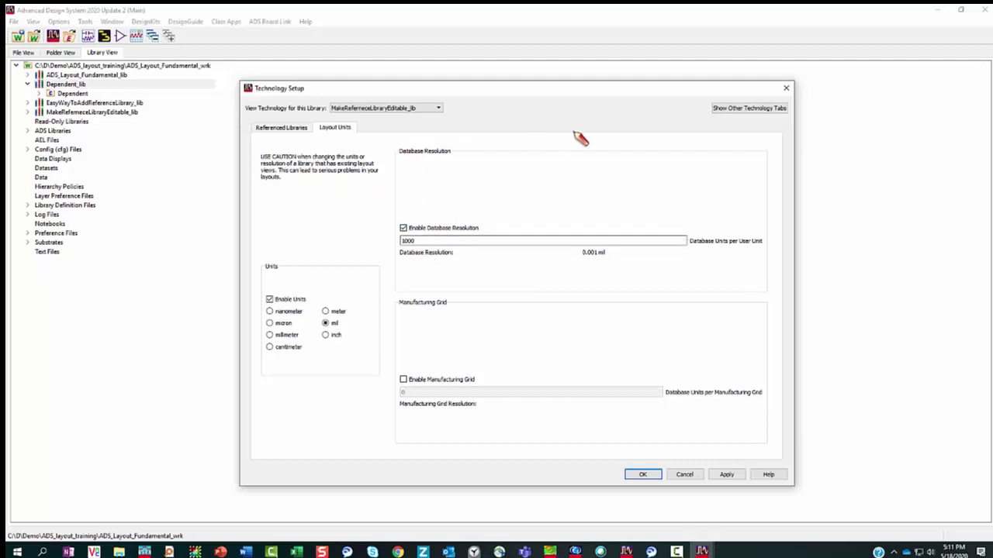
{"action": "left_click", "coordinate": [729, 113]}
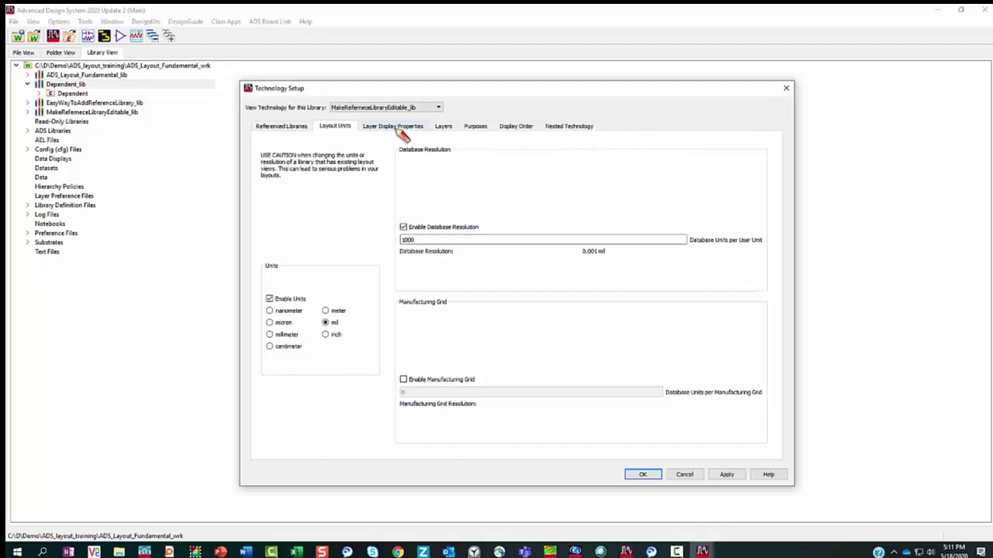
{"action": "left_click", "coordinate": [400, 129]}
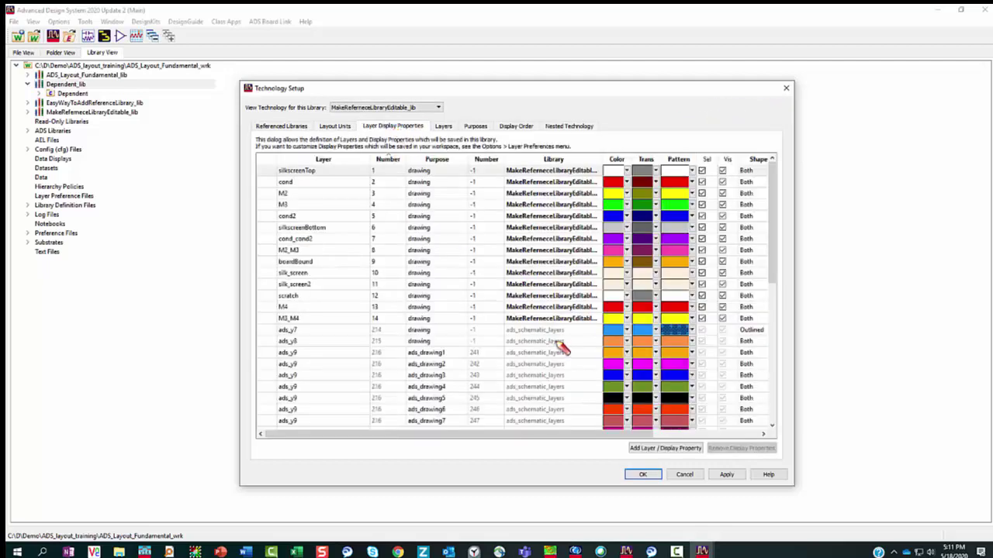
{"action": "left_click", "coordinate": [524, 227]}
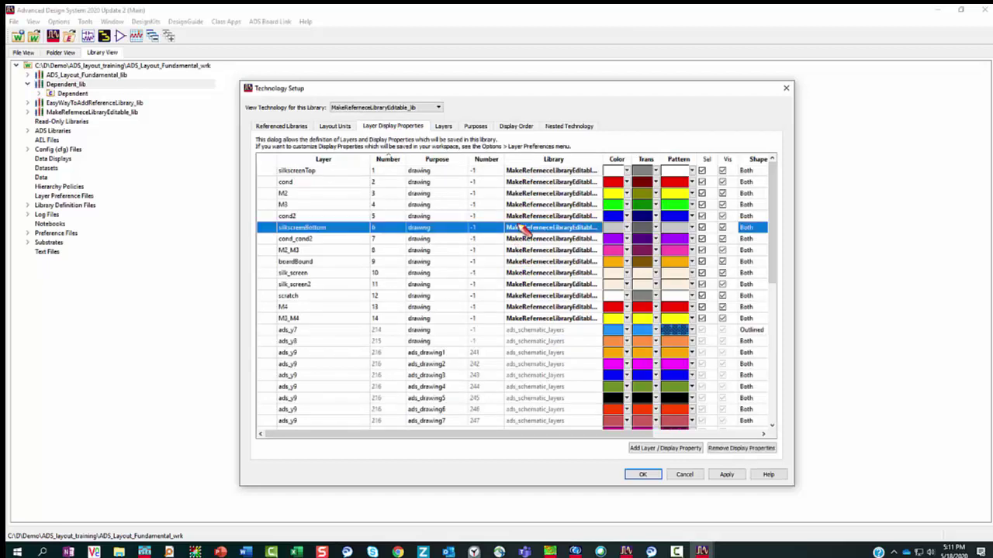
{"action": "left_click", "coordinate": [645, 451]}
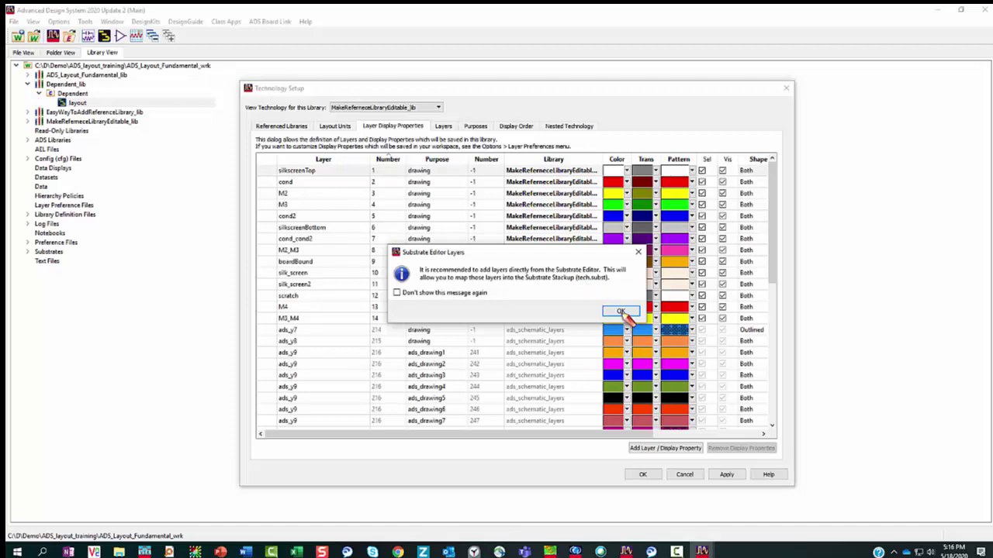
{"action": "left_click", "coordinate": [623, 312]}
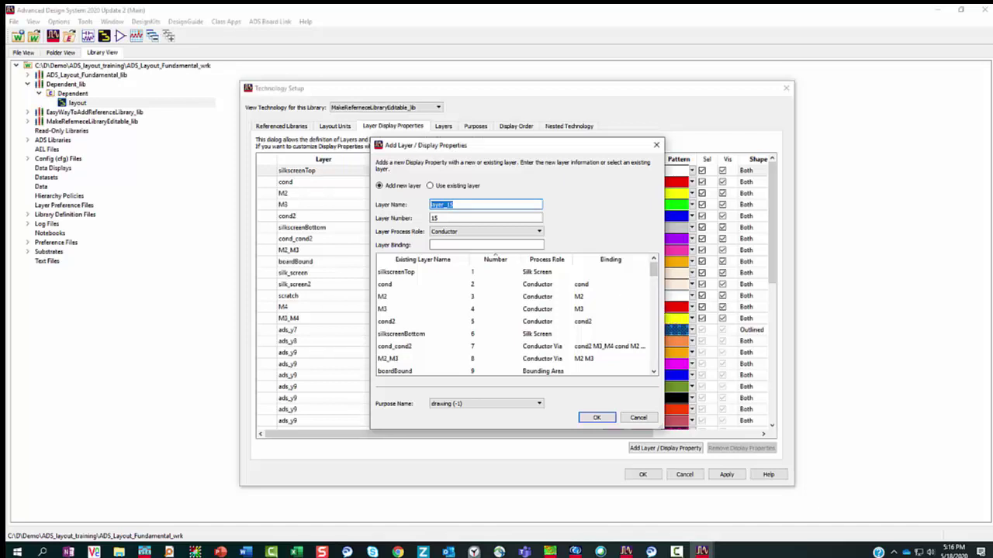
{"action": "left_click", "coordinate": [638, 417]}
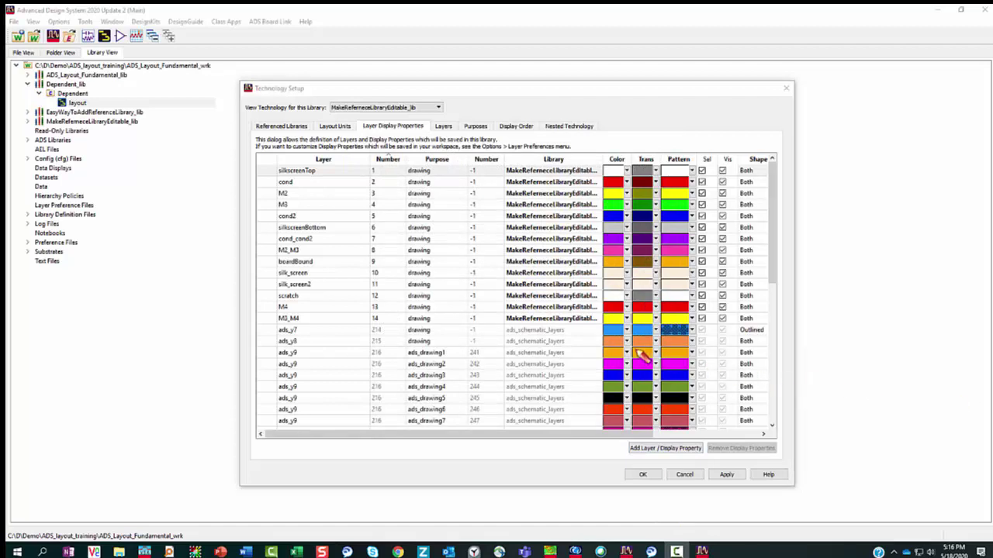
Step: Add a new conductor layer layer_15, number 15, with drawing purpose to MakeReferneceLibraryEditable_lib and check it in the layer list
{"action": "left_click", "coordinate": [655, 449]}
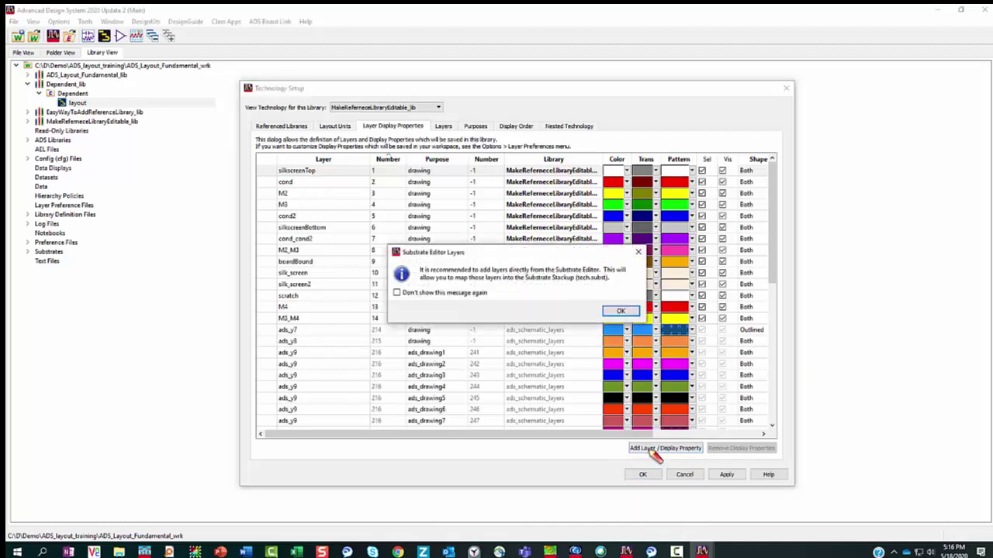
{"action": "left_click", "coordinate": [619, 312]}
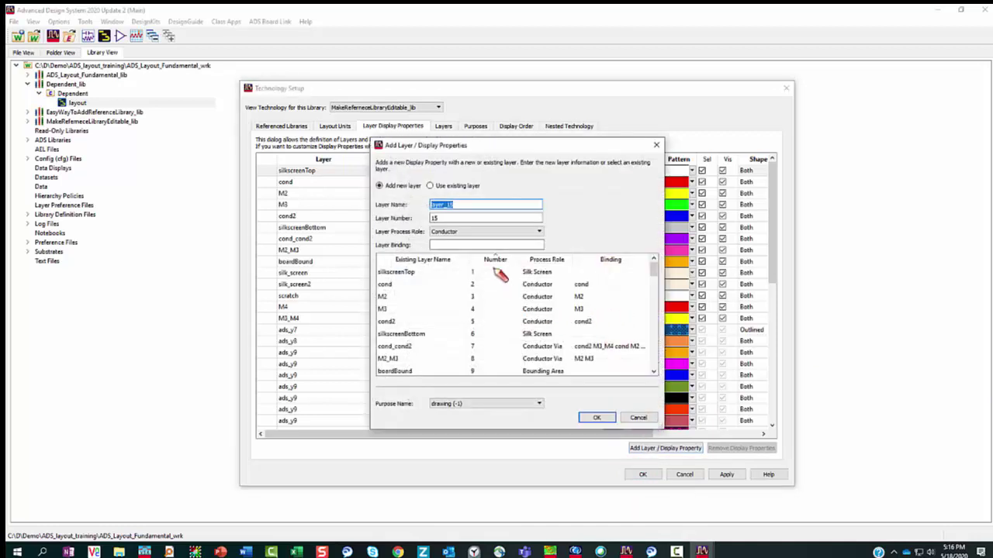
{"action": "left_click", "coordinate": [588, 421]}
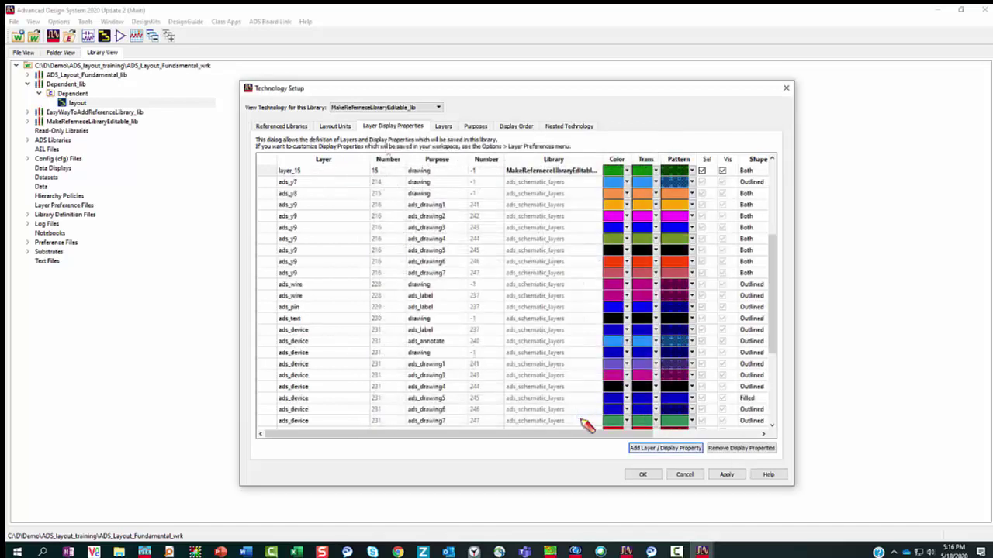
{"action": "scroll", "coordinate": [471, 362], "scroll_direction": "up", "scroll_amount": 3}
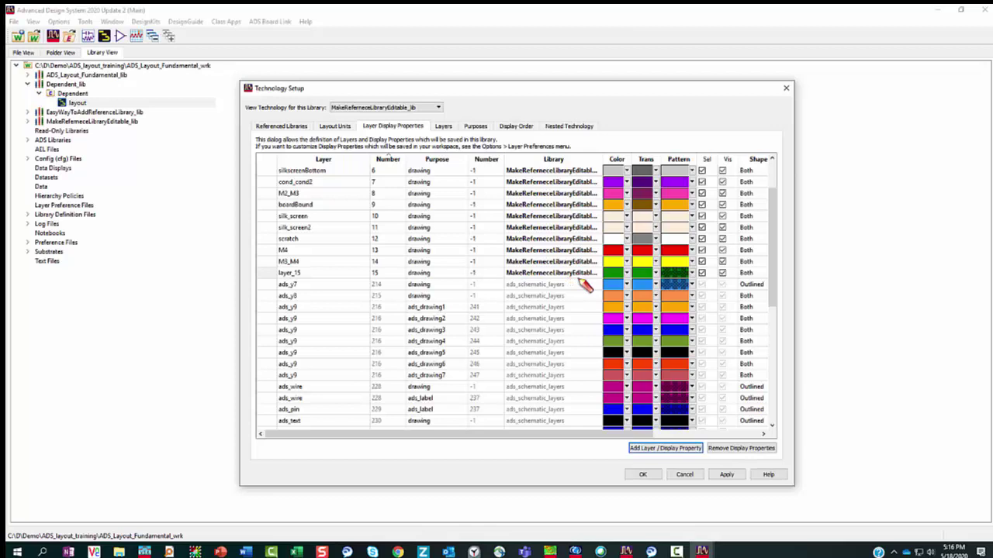
Step: Save the modified technology of MakeReferneceLibraryEditable_lib and show the layer display properties of Dependent_lib
{"action": "left_click", "coordinate": [439, 107]}
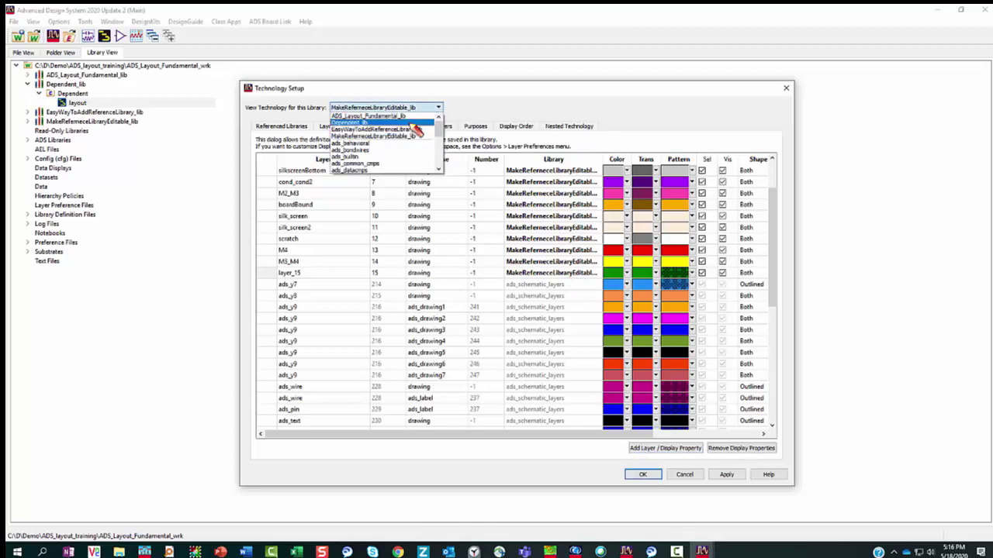
{"action": "left_click", "coordinate": [414, 123]}
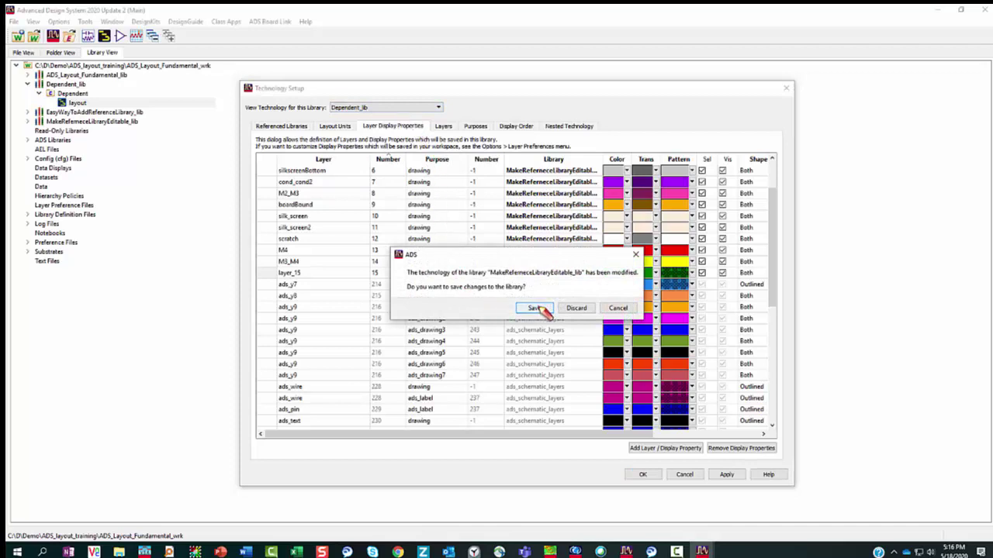
{"action": "left_click", "coordinate": [536, 310]}
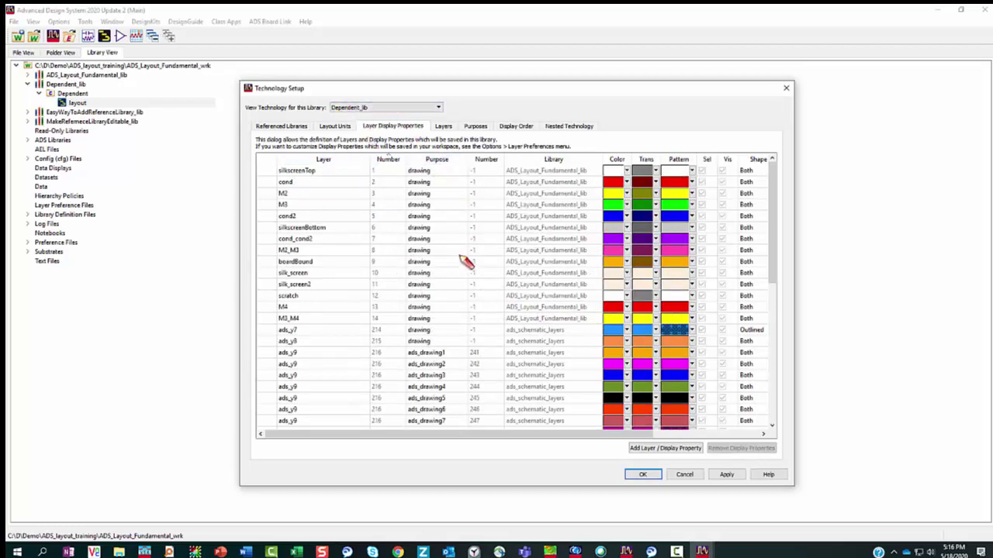
Step: Add a new conductor layer layer_17, number 17, with drawing purpose to Dependent_lib, apply the change, and open the Dependent layout
{"action": "left_click", "coordinate": [655, 450]}
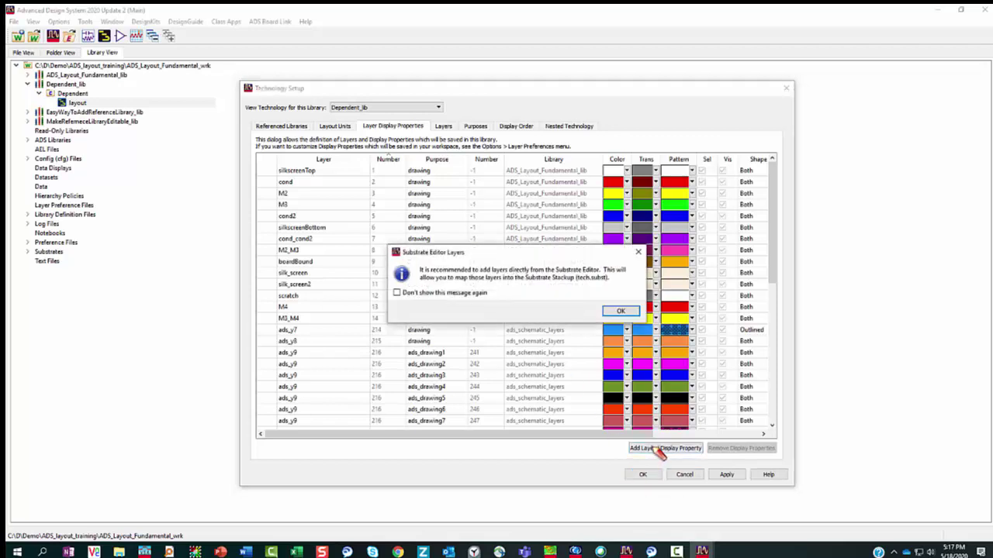
{"action": "left_click", "coordinate": [611, 312]}
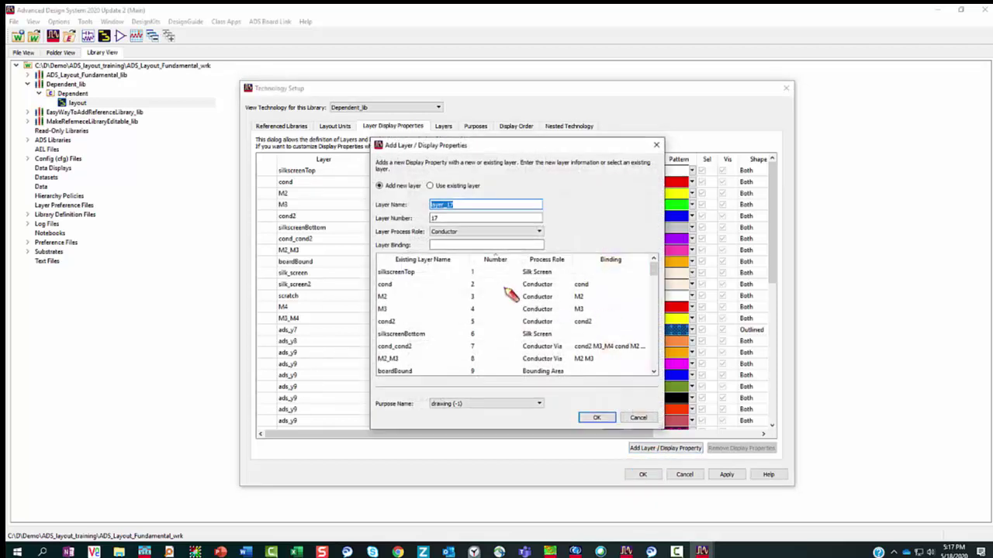
{"action": "left_click", "coordinate": [594, 419]}
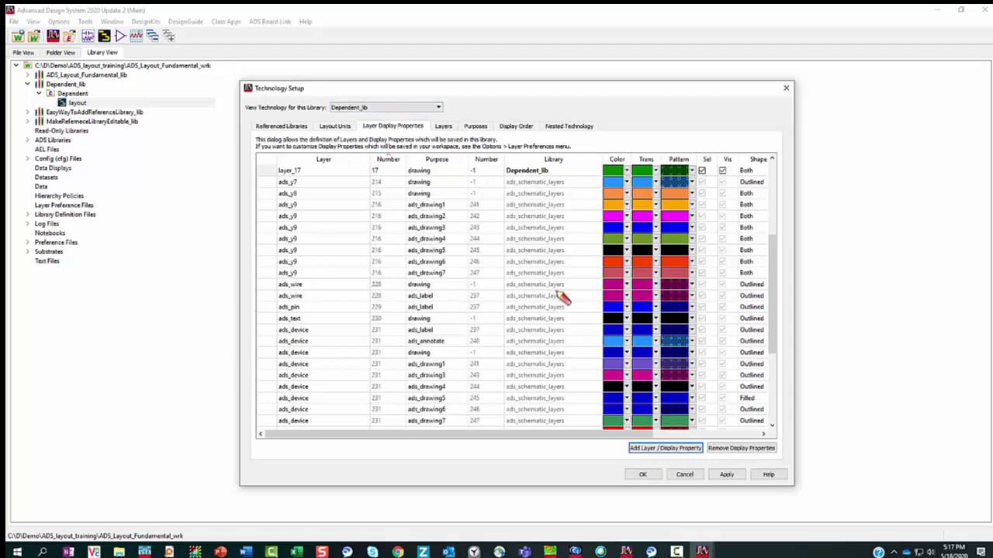
{"action": "left_click", "coordinate": [725, 475]}
{"action": "left_click", "coordinate": [653, 477]}
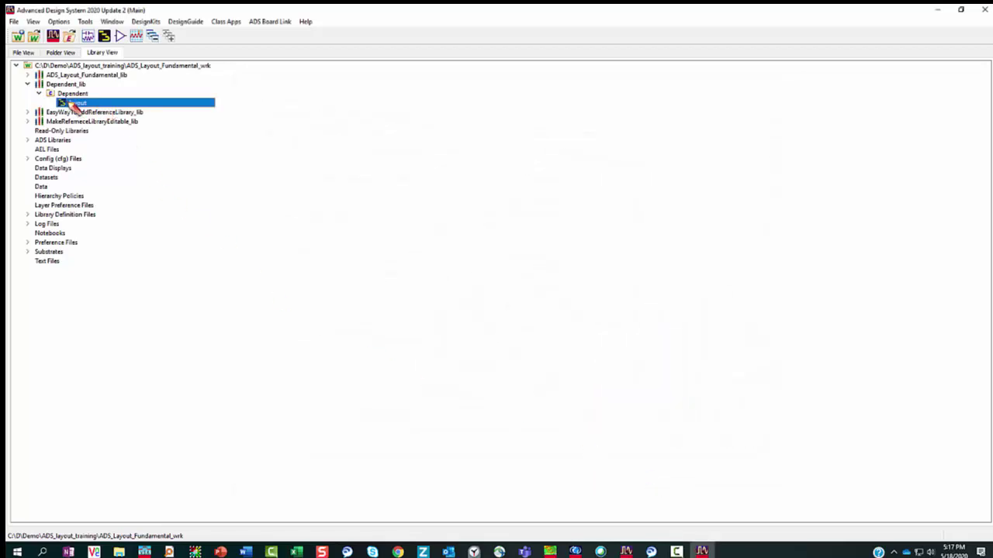
{"action": "double_click", "coordinate": [75, 104]}
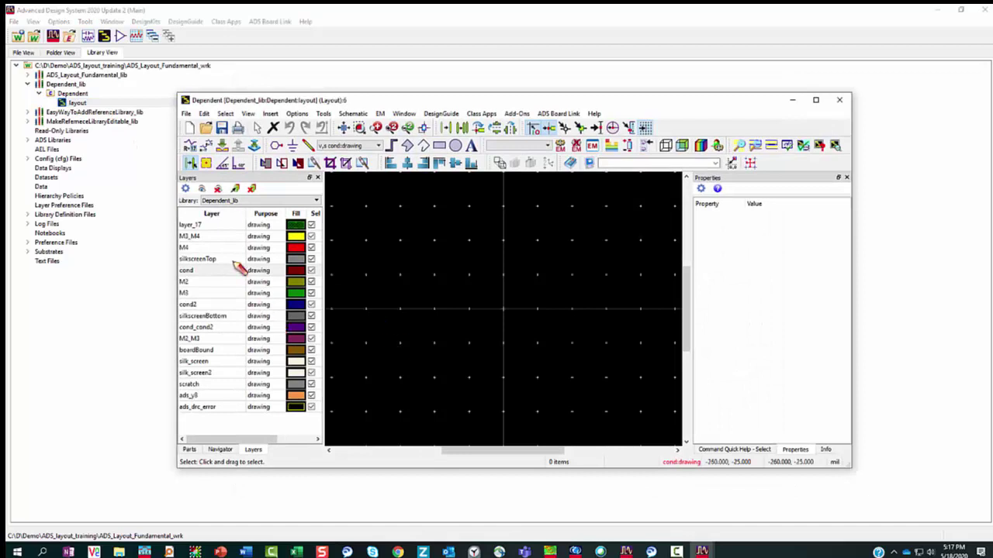